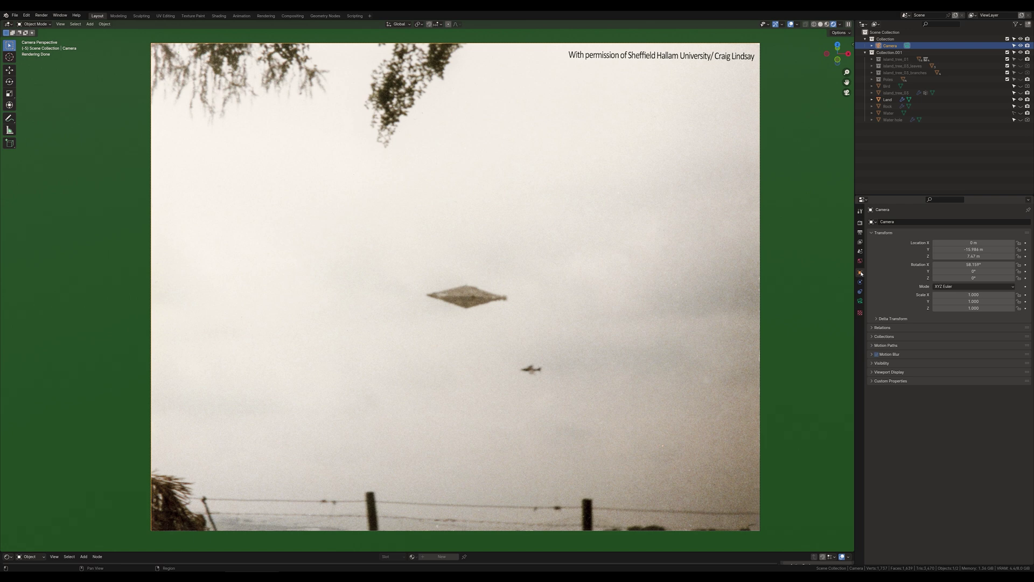
# - Set the opacity of the camera's background photo to 0
pyautogui.click(860, 300)
pyautogui.click(946, 343)
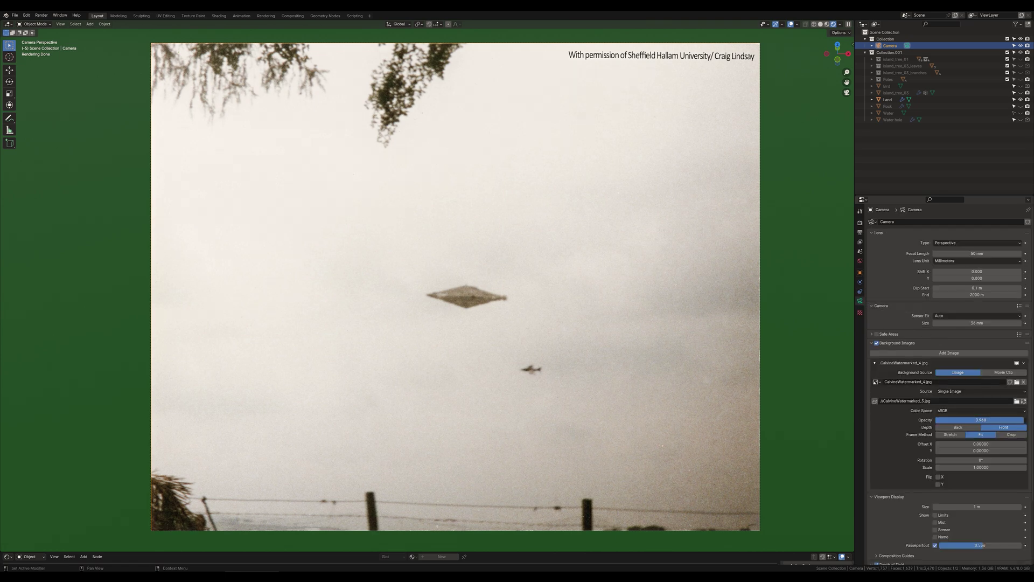
pyautogui.moveTo(1021, 420); pyautogui.dragTo(938, 420)
pyautogui.scroll(-3, 474, 291)
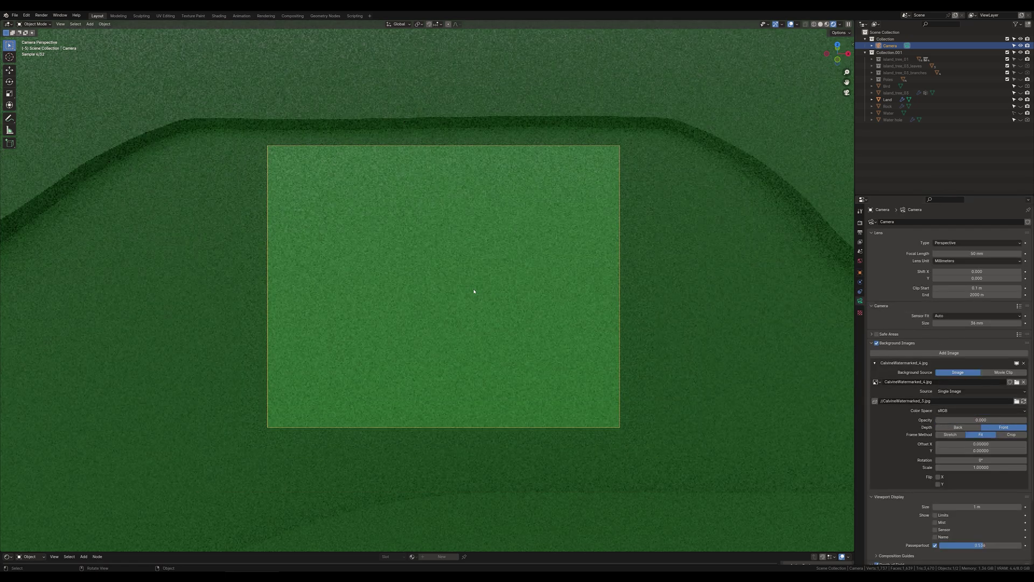
# - Unhide the fence poles and both tree objects, island_tree_01 and island_tree_03, in the viewport
pyautogui.moveTo(473, 291); pyautogui.dragTo(468, 269, button='middle')
pyautogui.scroll(-3, 475, 289)
pyautogui.scroll(-5, 475, 289)
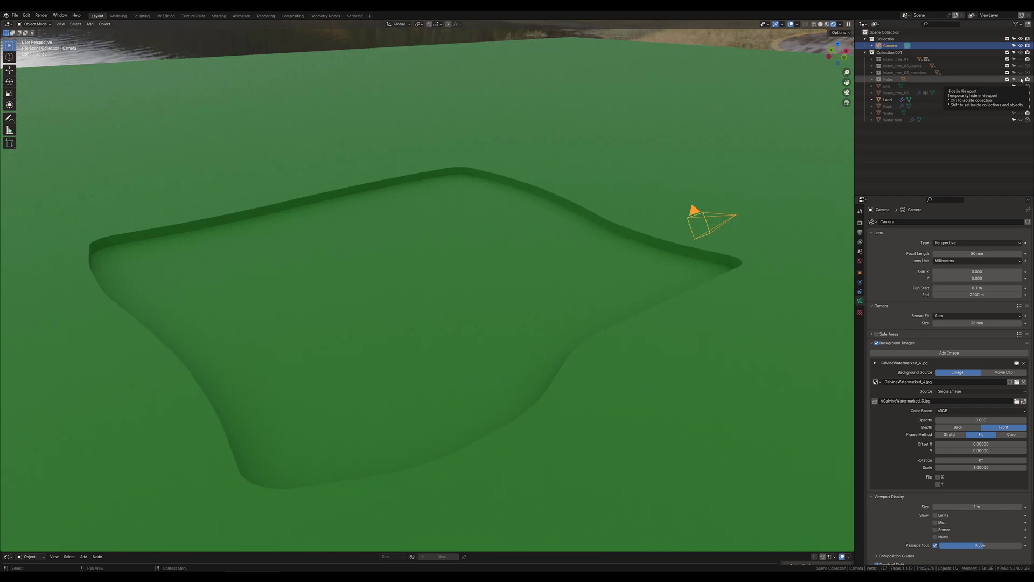
pyautogui.click(1021, 79)
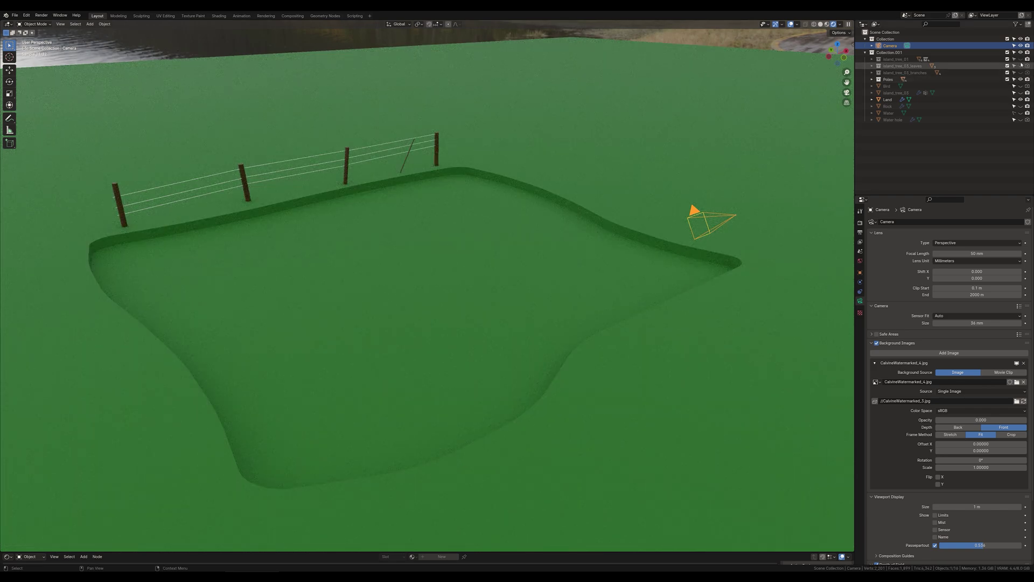
pyautogui.click(1021, 93)
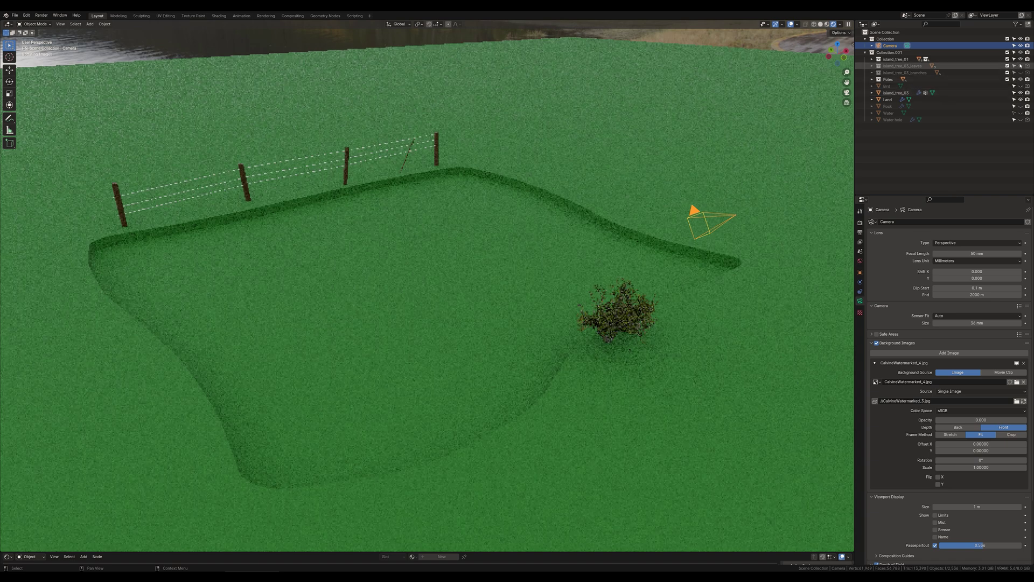
# - Unhide the Bird object above the sunken part of the land
pyautogui.scroll(-2, 473, 219)
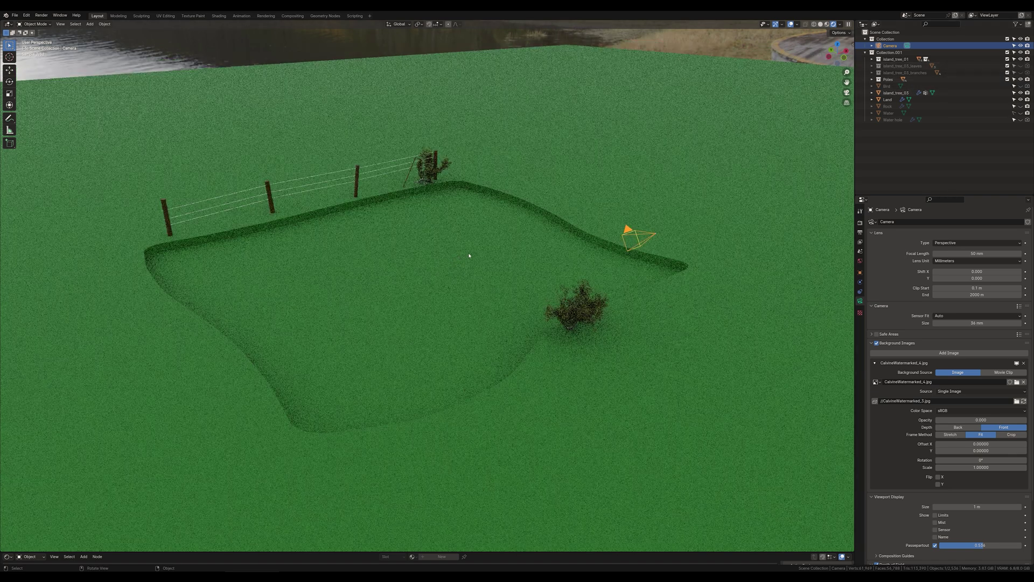
pyautogui.click(1020, 86)
pyautogui.scroll(7, 383, 235)
pyautogui.keyDown('shift'); pyautogui.moveTo(393, 193); pyautogui.dragTo(492, 287, button='middle'); pyautogui.keyUp('shift')
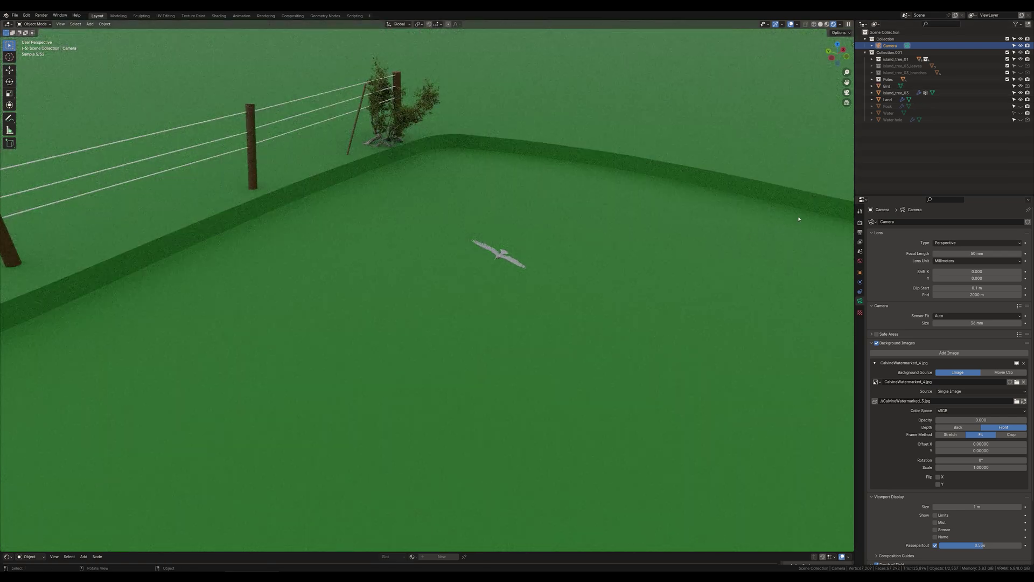
pyautogui.scroll(-4, 782, 250)
pyautogui.keyDown('shift'); pyautogui.moveTo(616, 274); pyautogui.dragTo(556, 213, button='middle'); pyautogui.keyUp('shift')
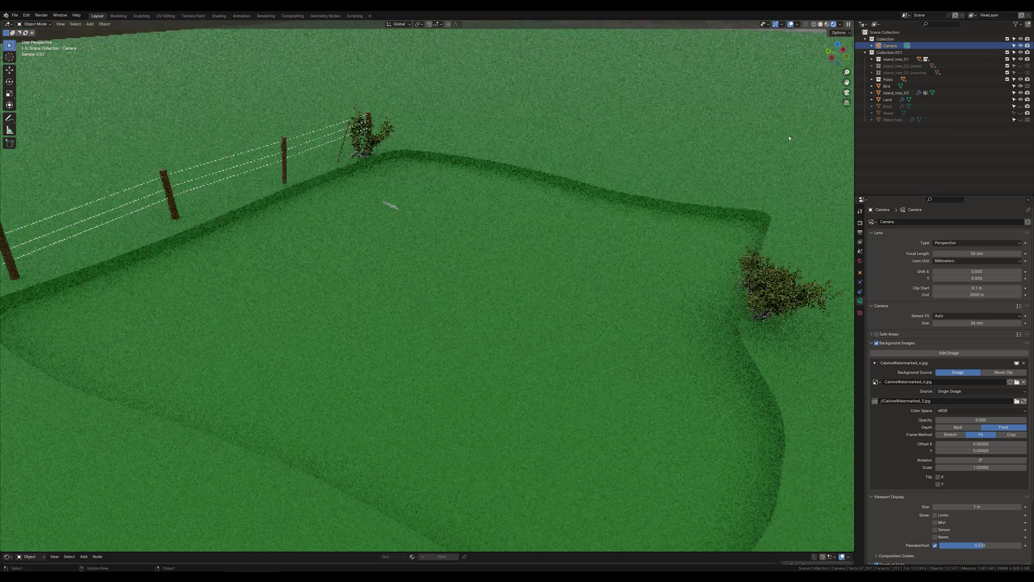
# - Unhide the Rock object in the middle of the sunken area
pyautogui.click(1021, 106)
pyautogui.moveTo(638, 315); pyautogui.dragTo(593, 318, button='middle')
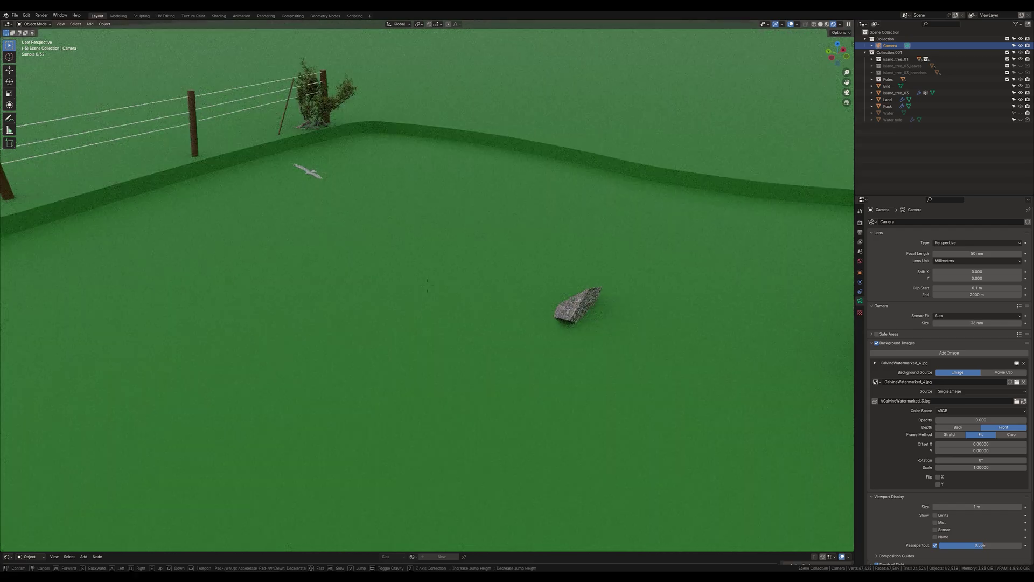
pyautogui.press('KP_0')
pyautogui.hotkey('shift', '`')
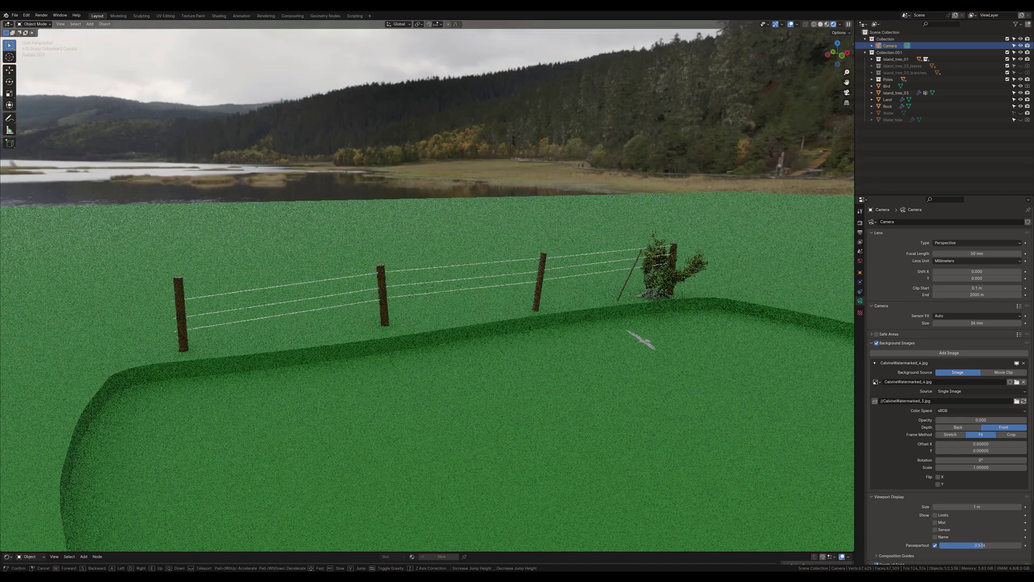
pyautogui.click(591, 316)
pyautogui.scroll(2, 592, 316)
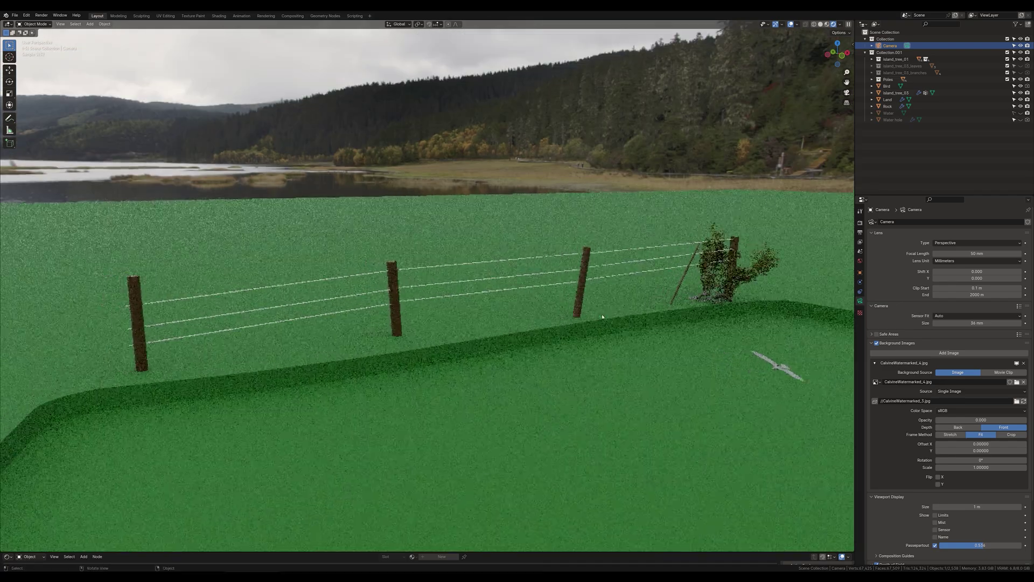
pyautogui.moveTo(591, 316); pyautogui.dragTo(630, 274, button='middle')
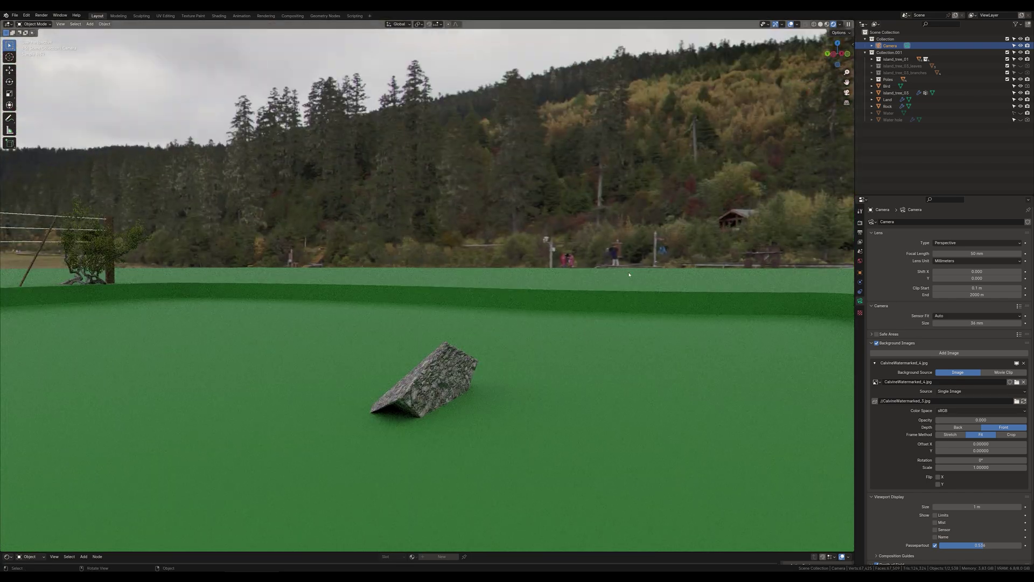
pyautogui.scroll(-6, 627, 266)
pyautogui.keyDown('shift'); pyautogui.moveTo(542, 264); pyautogui.dragTo(532, 287, button='middle'); pyautogui.keyUp('shift')
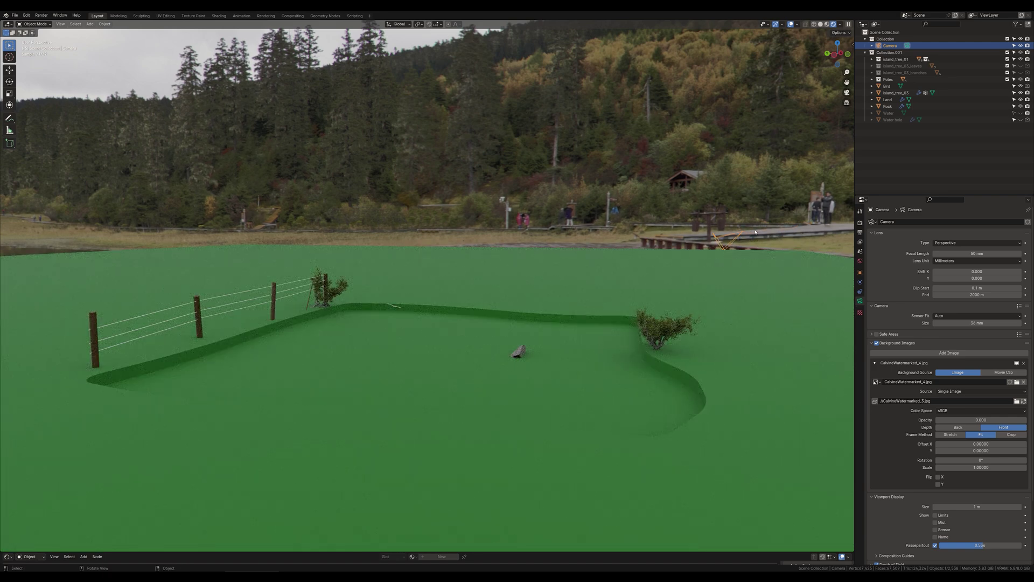
# - Unhide the Water plane and set its Z location to 0 m to fill the hollow
pyautogui.click(1021, 113)
pyautogui.click(860, 273)
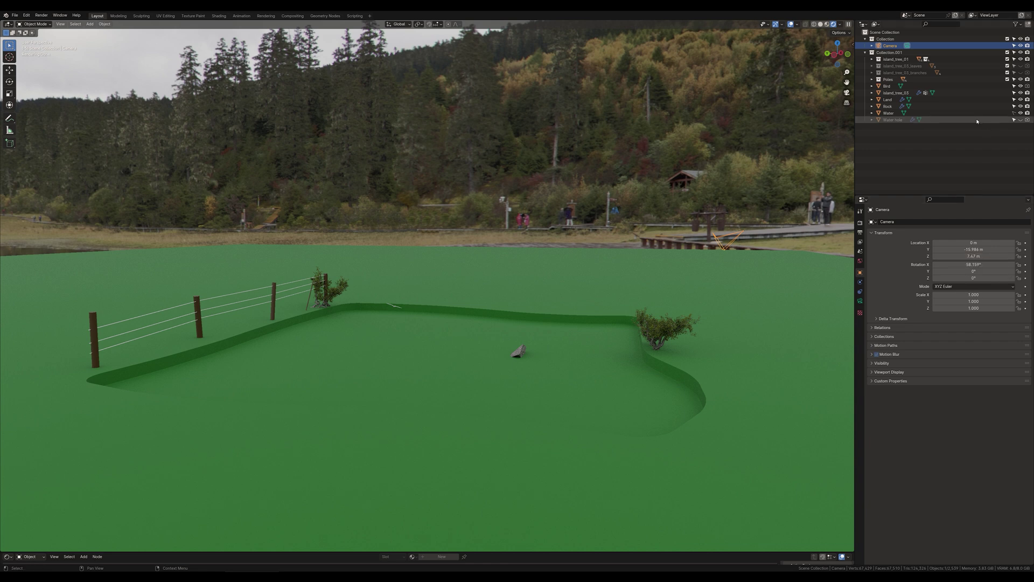
pyautogui.click(888, 113)
pyautogui.moveTo(969, 256); pyautogui.dragTo(978, 256)
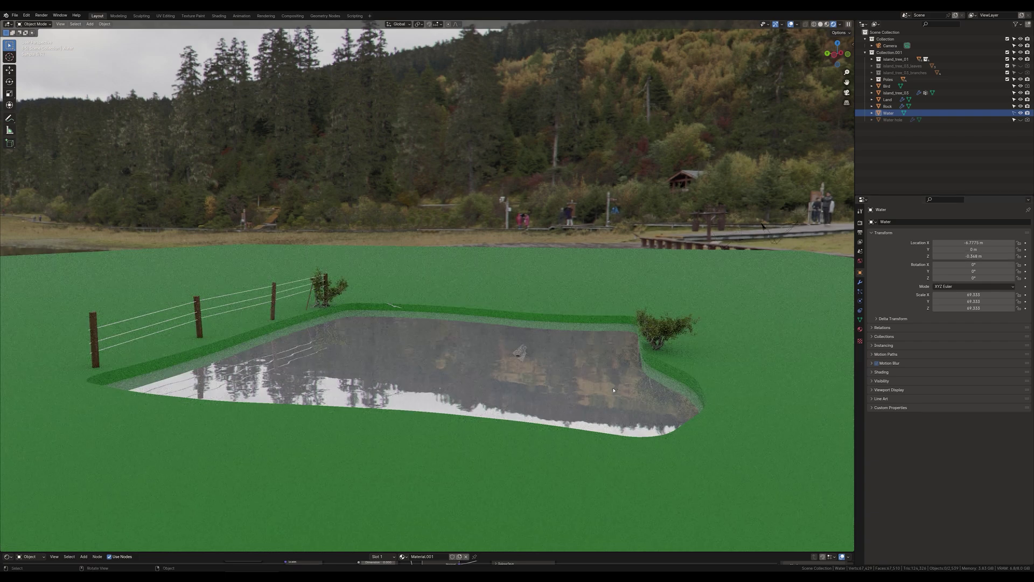
pyautogui.scroll(3, 485, 323)
pyautogui.moveTo(485, 323); pyautogui.dragTo(526, 316, button='middle')
pyautogui.moveTo(976, 256)
pyautogui.mouseDown()
pyautogui.moveTo(1008, 256)
pyautogui.moveTo(992, 256)
pyautogui.mouseUp()
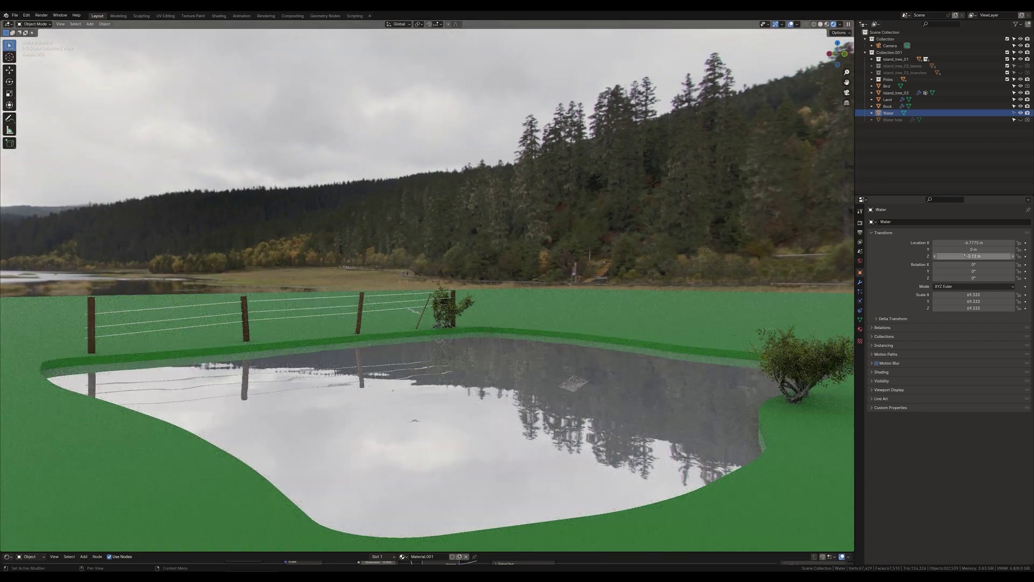
pyautogui.click(973, 256)
pyautogui.write('0')
pyautogui.press('Return')
# - Examine the rock's reflection and the bank around the pond, and return to the camera view
pyautogui.keyDown('ctrl'); pyautogui.moveTo(519, 362); pyautogui.dragTo(471, 340, button='middle'); pyautogui.keyUp('ctrl')
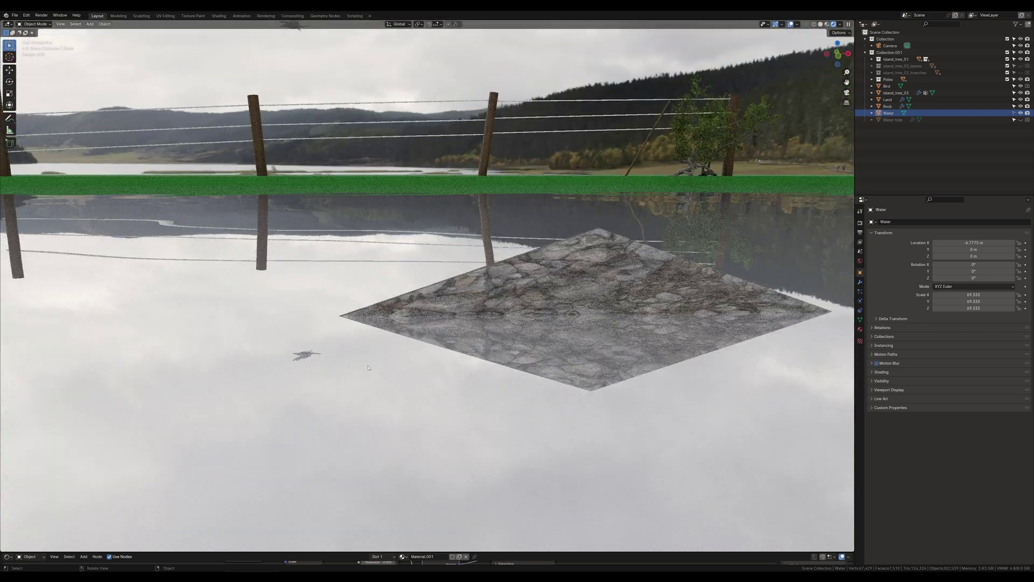
pyautogui.scroll(-7, 363, 343)
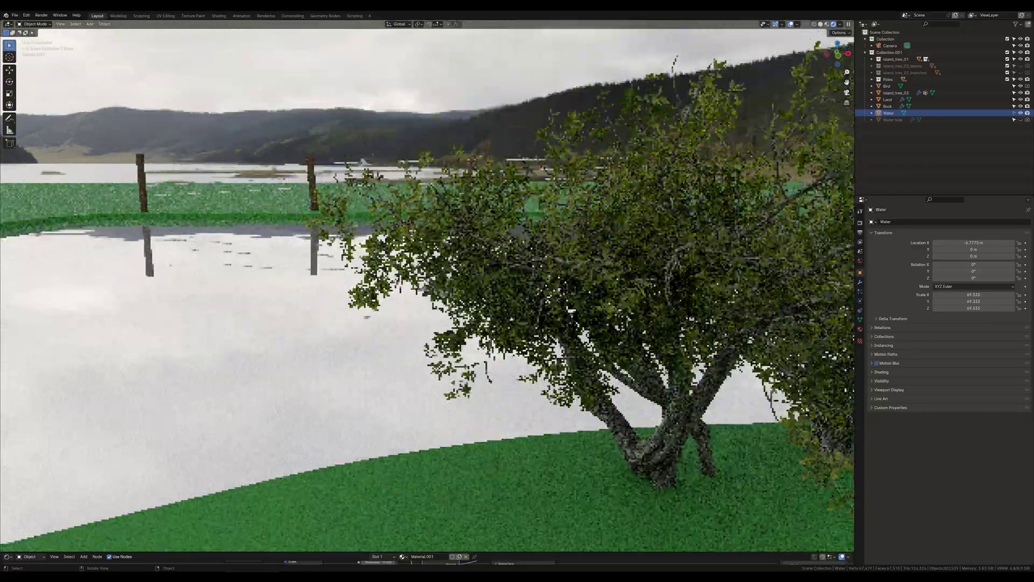
pyautogui.keyDown('shift'); pyautogui.moveTo(364, 342); pyautogui.dragTo(324, 357, button='middle'); pyautogui.keyUp('shift')
pyautogui.keyDown('shift'); pyautogui.moveTo(664, 44); pyautogui.dragTo(571, 138, button='middle'); pyautogui.keyUp('shift')
pyautogui.click(847, 93)
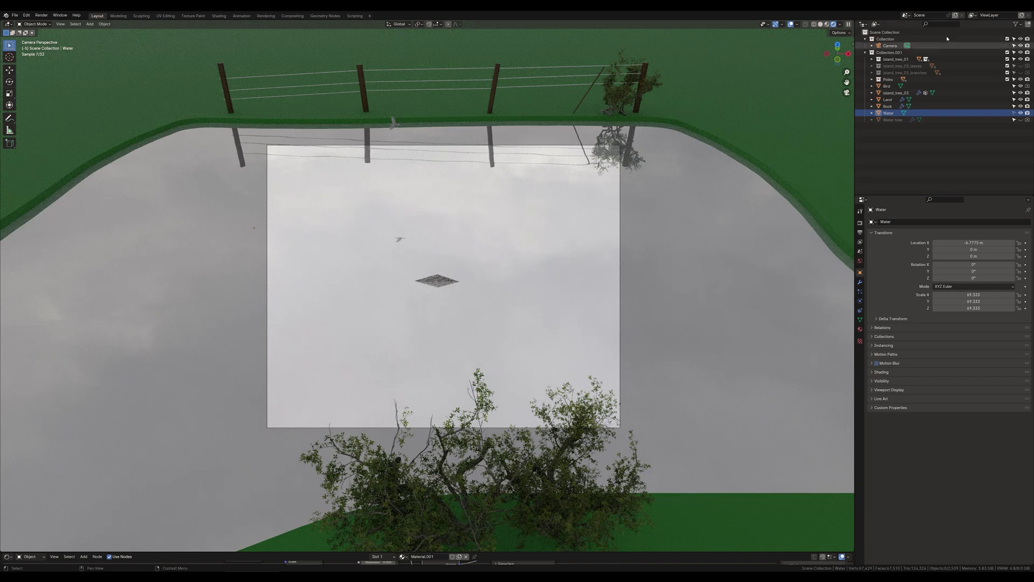
# - Set the camera's passepartout to 1.000 so everything outside the frame is black
pyautogui.click(891, 46)
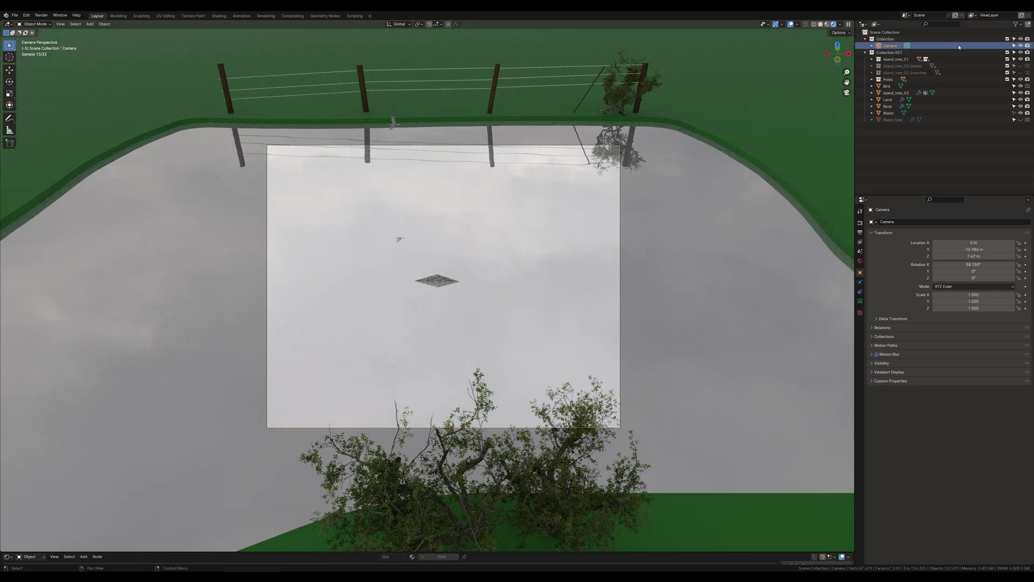
pyautogui.click(861, 301)
pyautogui.scroll(-1, 665, 387)
pyautogui.scroll(3, 674, 388)
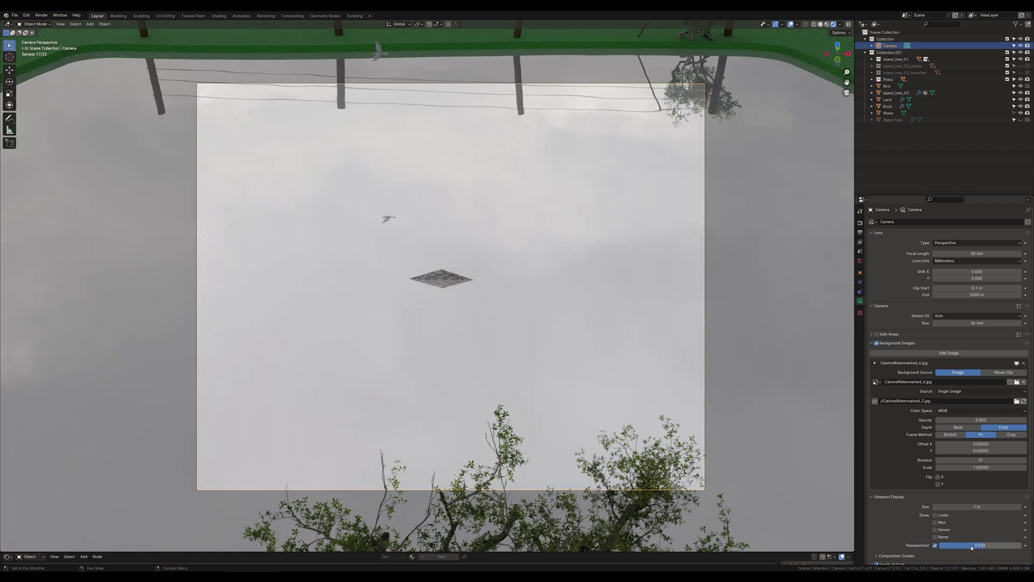
pyautogui.moveTo(973, 548); pyautogui.dragTo(1023, 548)
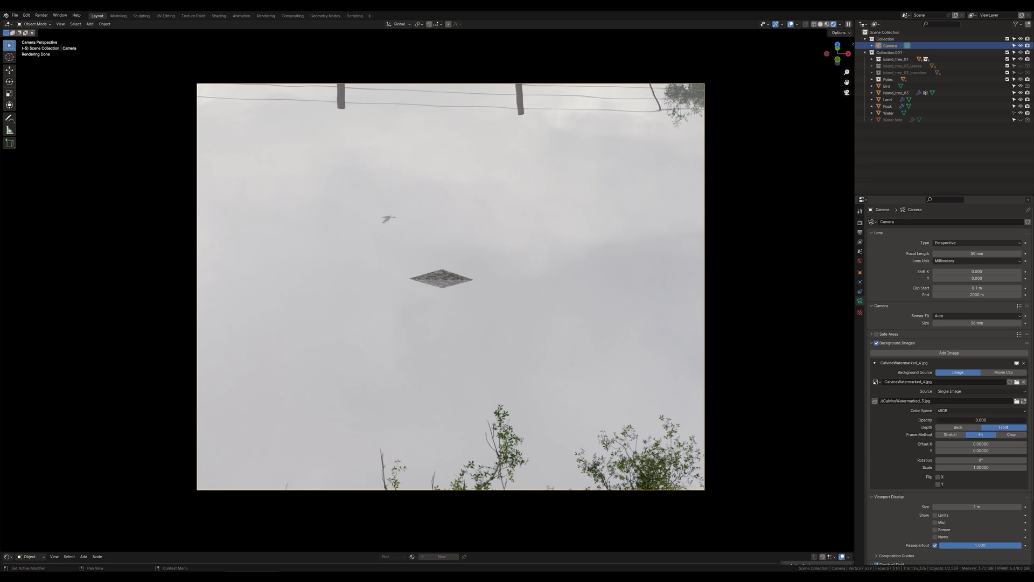
# - Set the camera's background photo to opacity 1.000 and rotation 180°
pyautogui.moveTo(954, 419); pyautogui.dragTo(1027, 420)
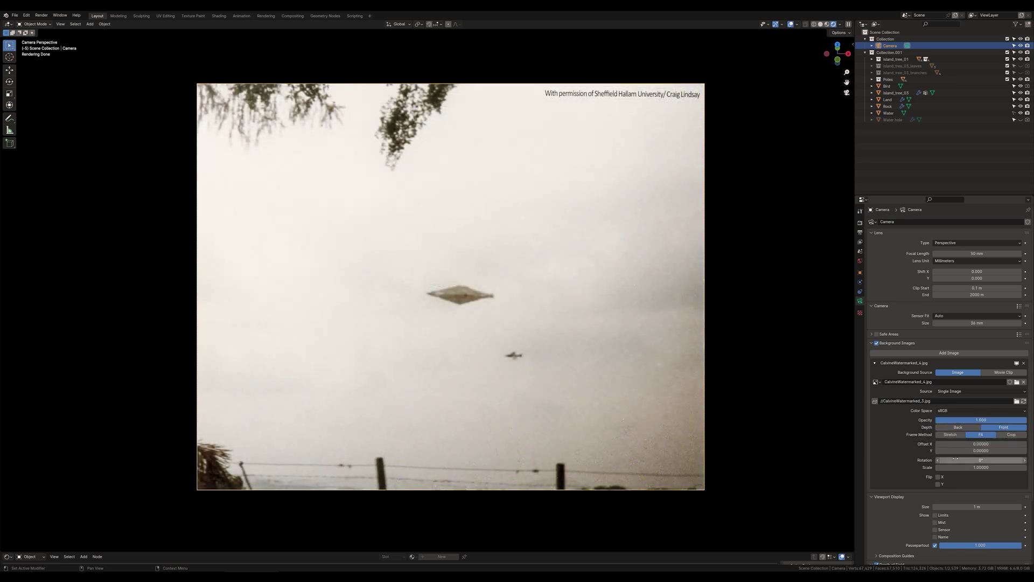
pyautogui.moveTo(957, 457); pyautogui.dragTo(1033, 458)
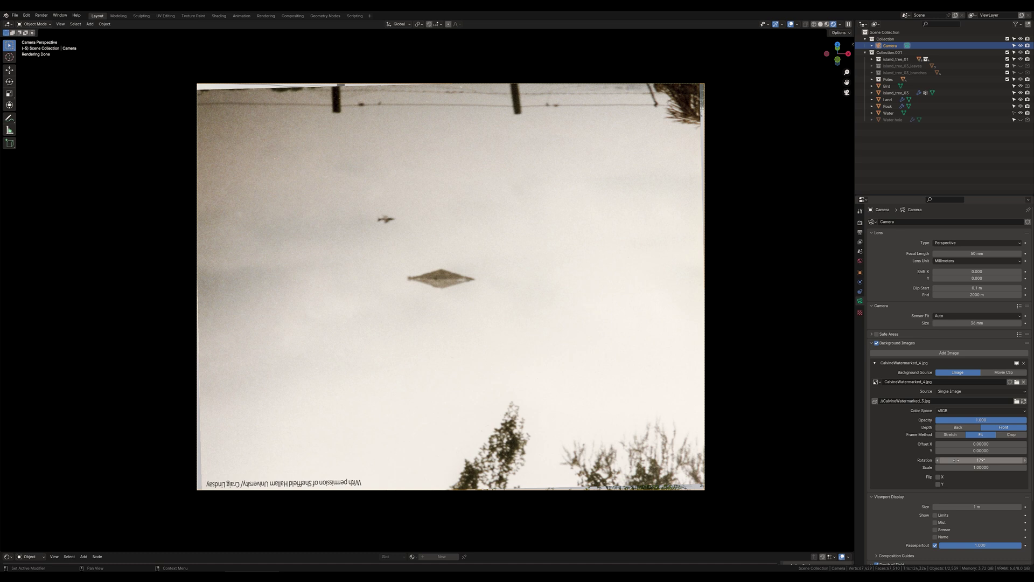
pyautogui.click(961, 459)
pyautogui.press('Return')
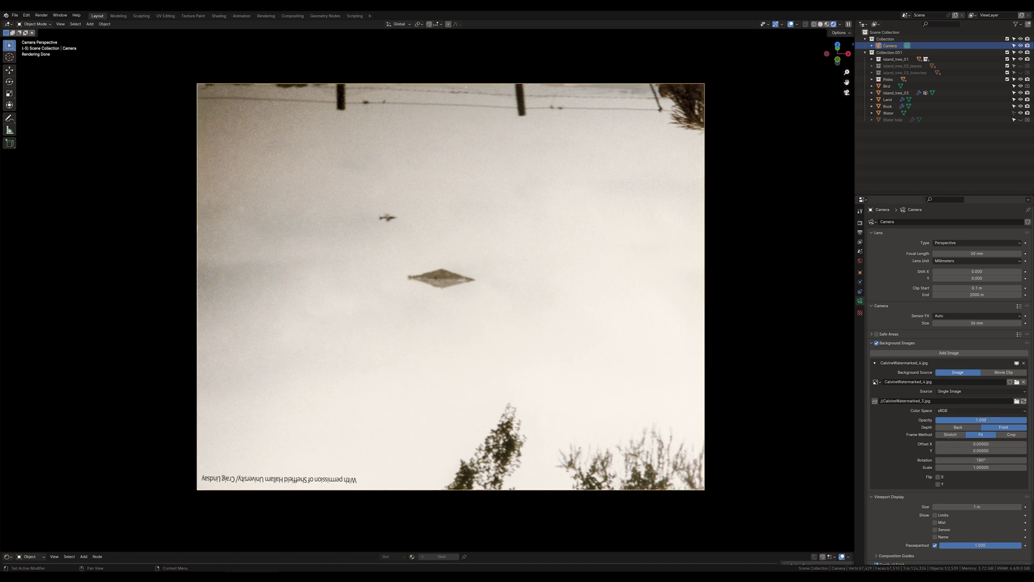
# - Compare the rotated photo with the reflected scene around the rock by fading the photo's opacity to 0
pyautogui.moveTo(994, 419)
pyautogui.mouseDown()
pyautogui.moveTo(938, 420)
pyautogui.moveTo(994, 420)
pyautogui.mouseUp()
pyautogui.moveTo(990, 420)
pyautogui.mouseDown()
pyautogui.moveTo(938, 419)
pyautogui.moveTo(1026, 419)
pyautogui.moveTo(939, 420)
pyautogui.moveTo(996, 415)
pyautogui.mouseUp()
pyautogui.scroll(3, 438, 275)
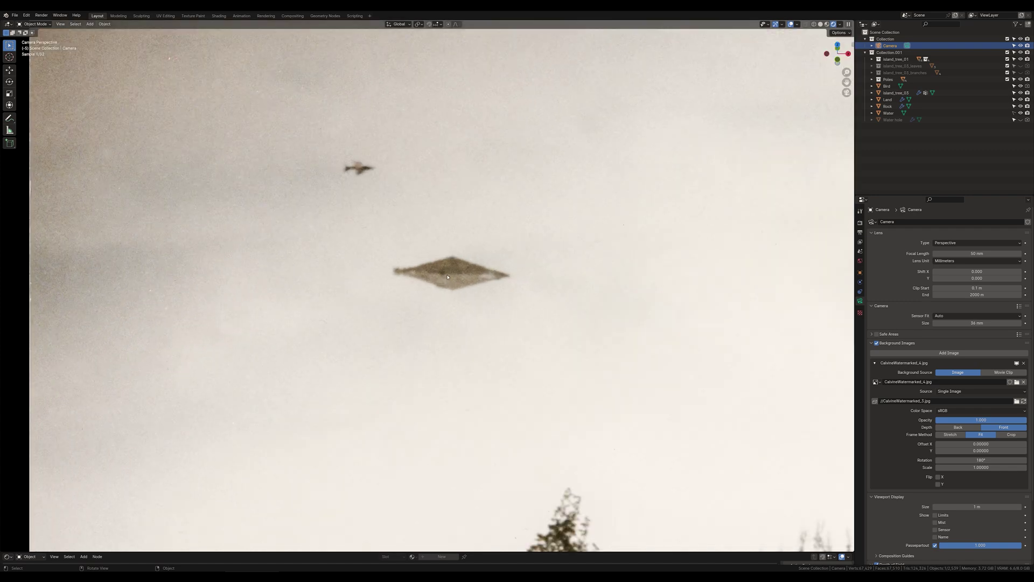
pyautogui.moveTo(1003, 421); pyautogui.dragTo(938, 420)
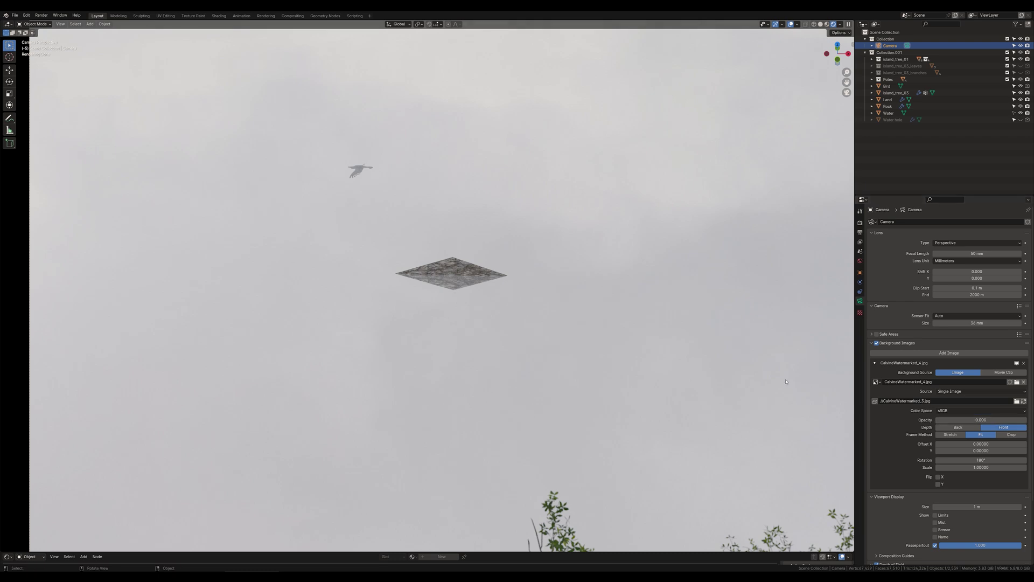
pyautogui.scroll(-2, 427, 285)
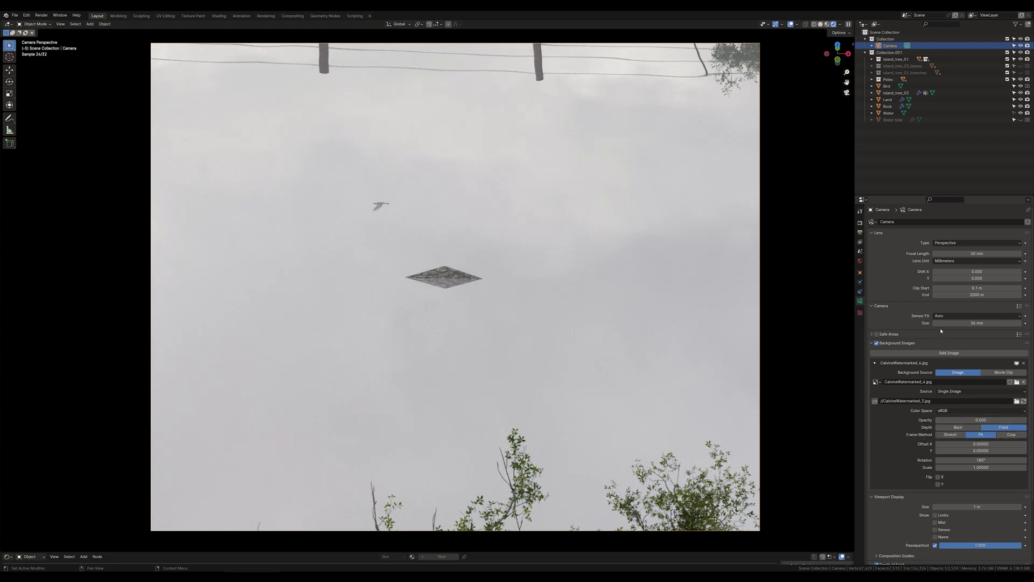
# - Set the water material's Metallic to 1.000 and darken its base color from white to light grey
pyautogui.click(953, 115)
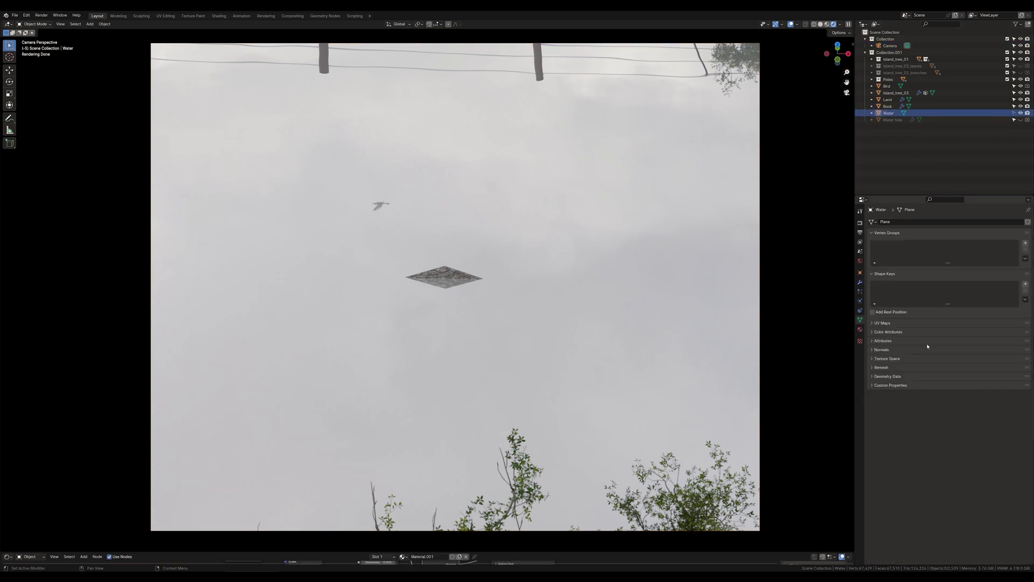
pyautogui.click(862, 329)
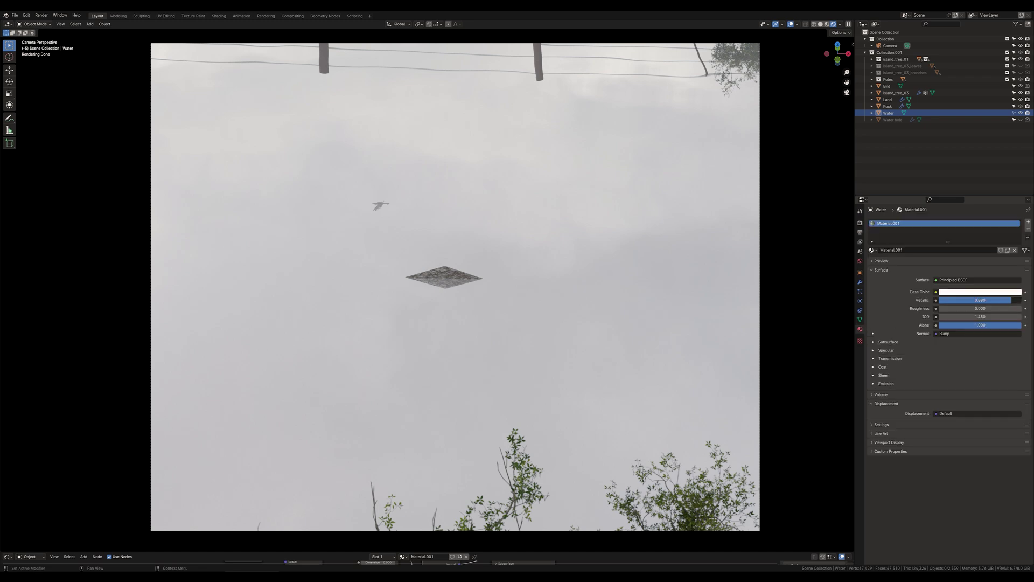
pyautogui.moveTo(1013, 300); pyautogui.dragTo(1021, 300)
pyautogui.click(1011, 292)
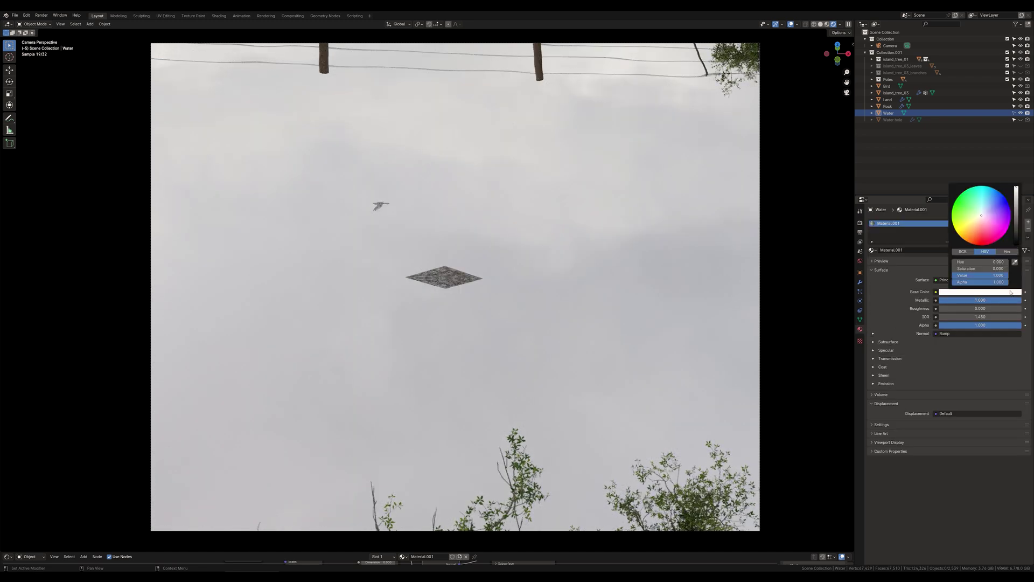
pyautogui.moveTo(1017, 188); pyautogui.dragTo(1017, 204)
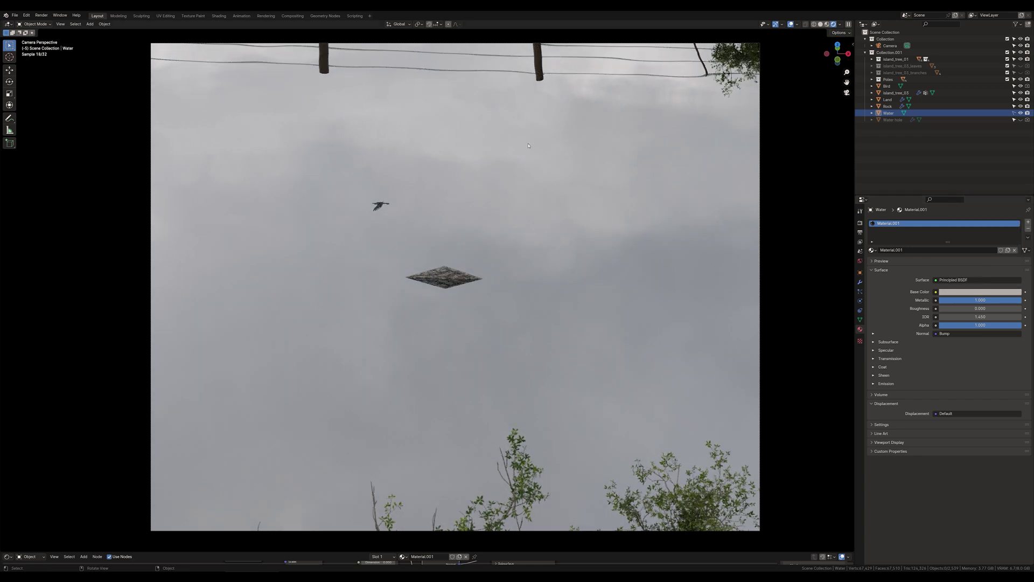
# - Compare the darkened reflection with the camera's background photo using its opacity, and inspect the mirrored rock closely
pyautogui.click(890, 46)
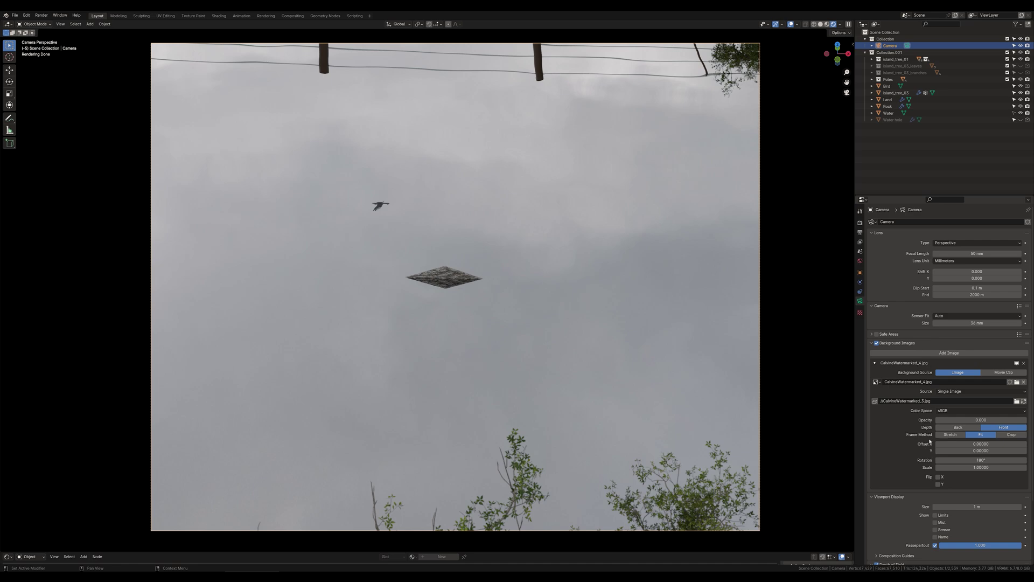
pyautogui.moveTo(943, 421)
pyautogui.mouseDown()
pyautogui.moveTo(1027, 421)
pyautogui.moveTo(936, 420)
pyautogui.mouseUp()
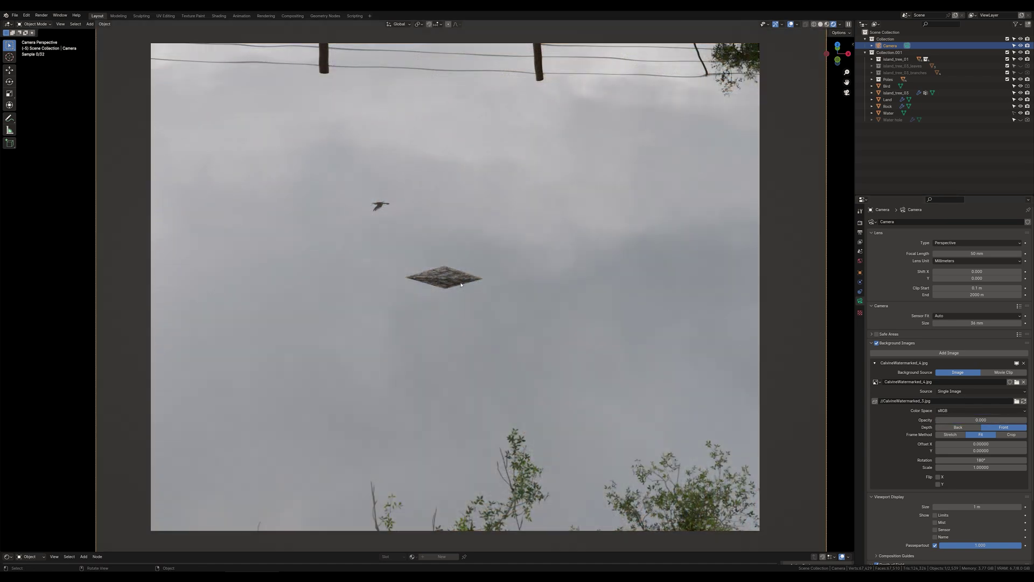
pyautogui.scroll(8, 460, 284)
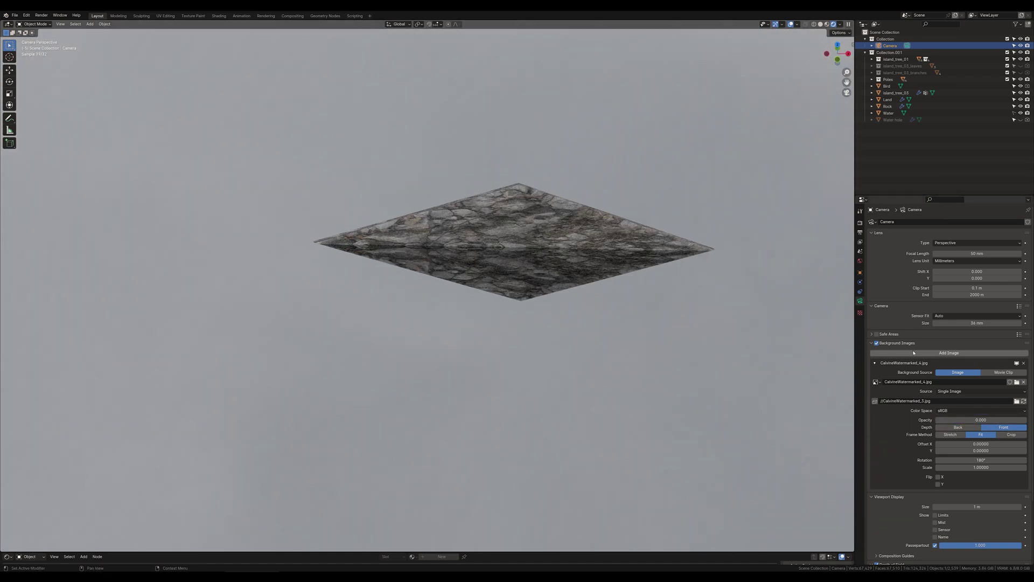
# - Brighten the water material's base color to white and lower its Metallic to about 0.89, checking the rock's reflection
pyautogui.click(960, 113)
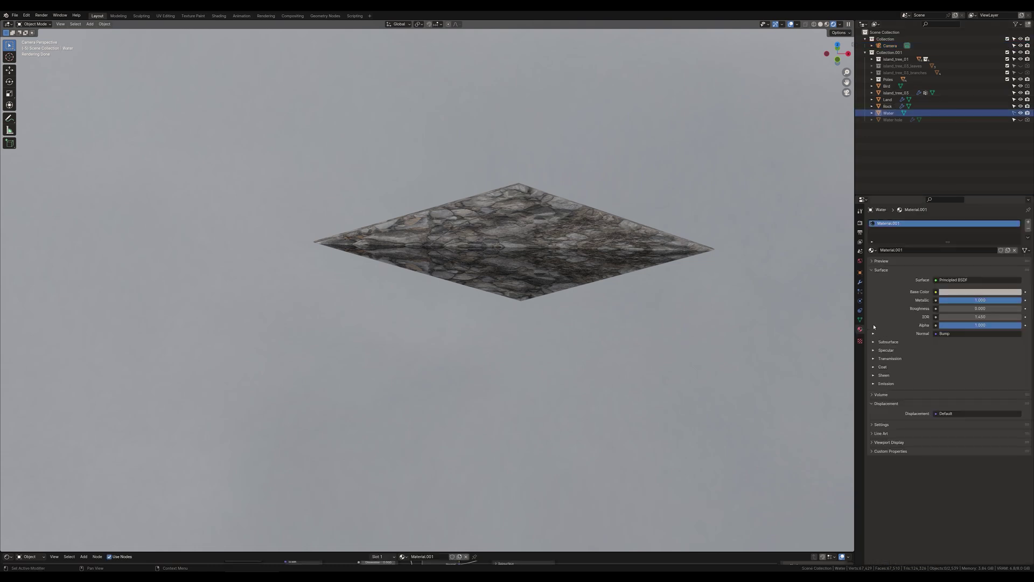
pyautogui.click(986, 292)
pyautogui.moveTo(1017, 218); pyautogui.dragTo(1017, 183)
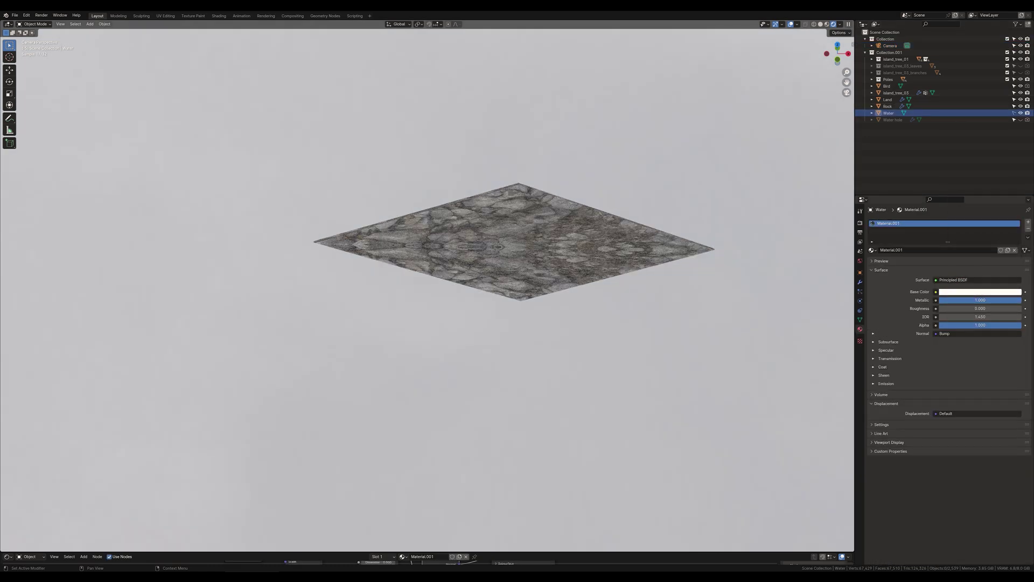
pyautogui.moveTo(1020, 300); pyautogui.dragTo(1013, 300)
pyautogui.scroll(-3, 585, 273)
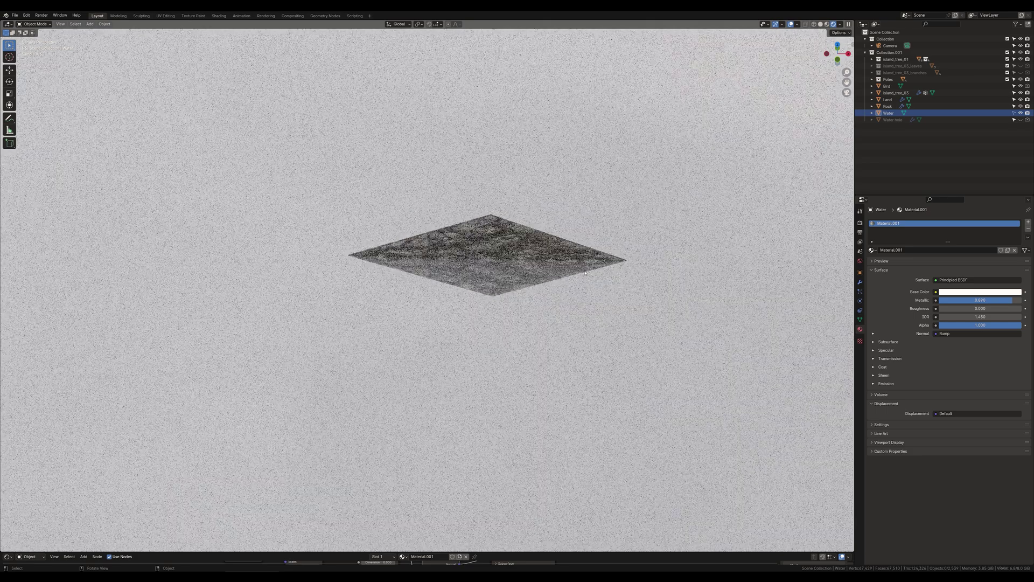
pyautogui.scroll(-4, 586, 273)
pyautogui.scroll(5, 585, 273)
# - Compare the lightened reflection with the original photo by raising the camera background image's opacity from 0 to 1.000
pyautogui.click(941, 46)
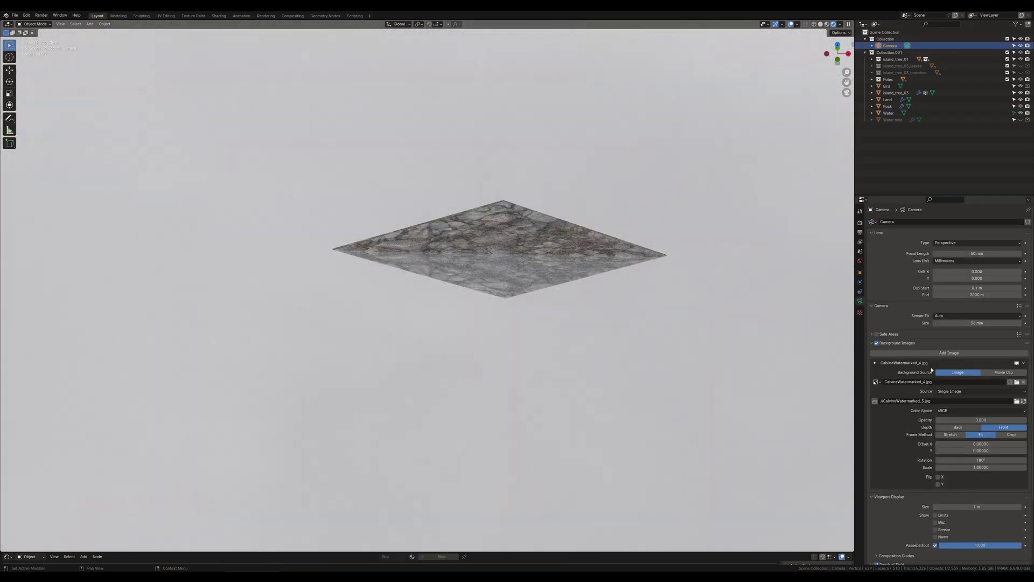
pyautogui.moveTo(949, 420)
pyautogui.mouseDown()
pyautogui.moveTo(1026, 420)
pyautogui.moveTo(936, 421)
pyautogui.mouseUp()
pyautogui.scroll(-9, 631, 296)
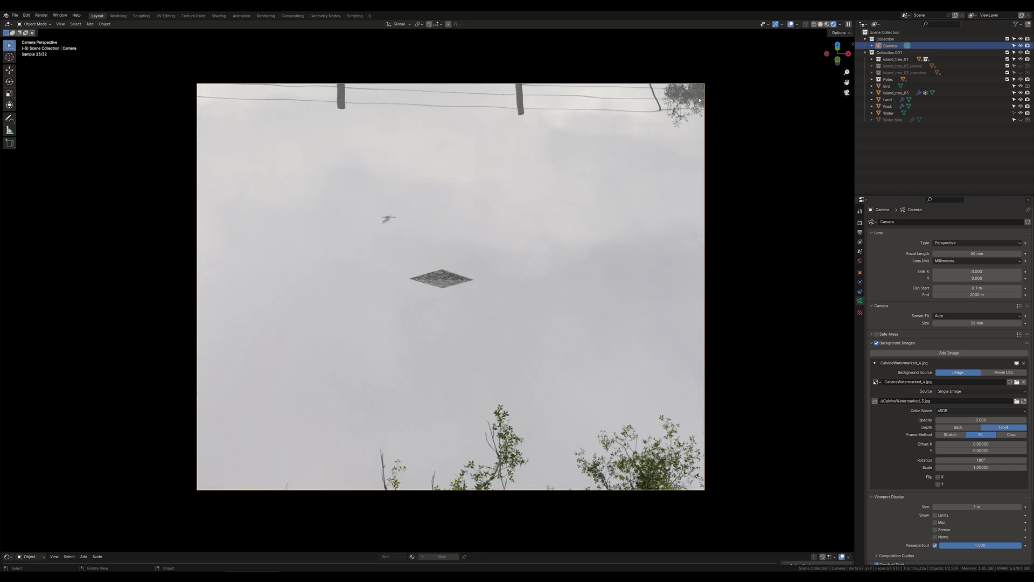
pyautogui.moveTo(965, 420); pyautogui.dragTo(1013, 420)
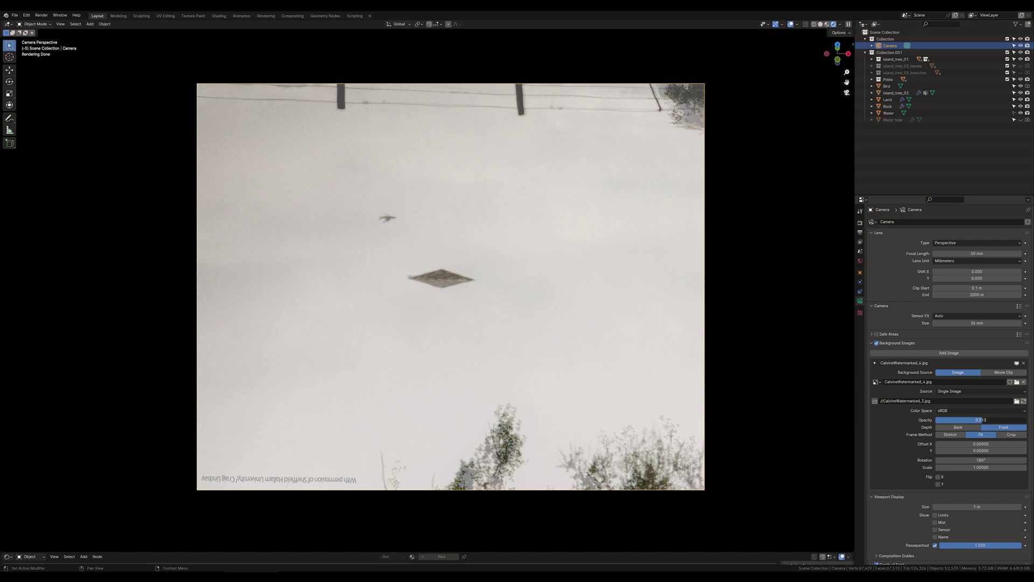
# - Lower the camera's passepartout to about 0.5 and examine the scene surrounding the photo frame
pyautogui.moveTo(1021, 546); pyautogui.dragTo(981, 546)
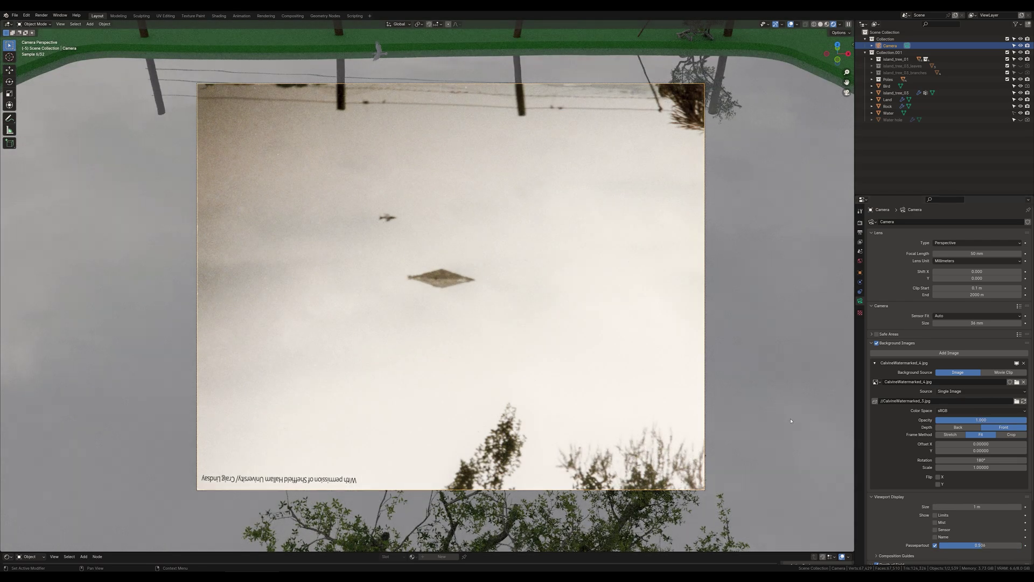
pyautogui.scroll(-5, 687, 362)
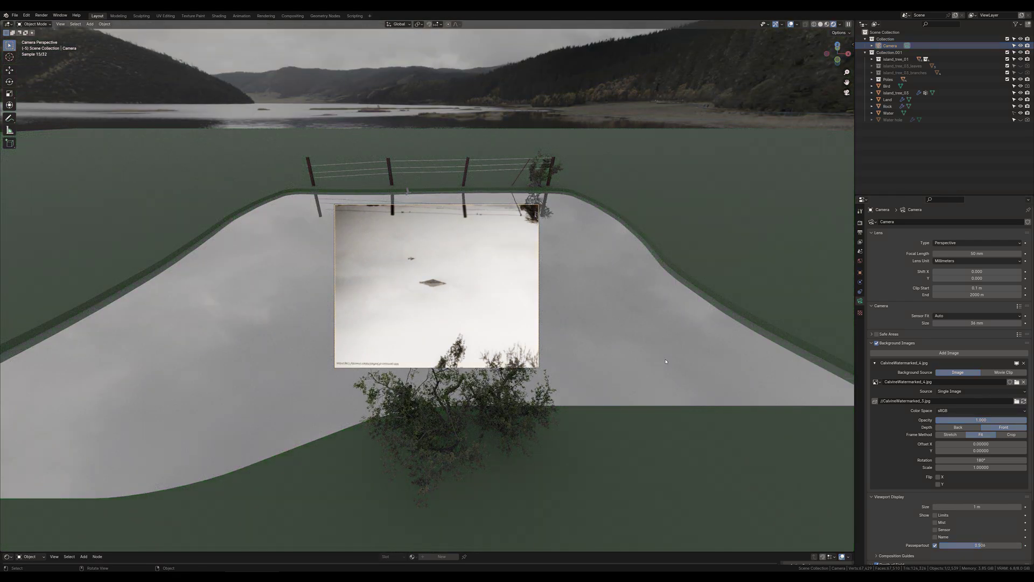
pyautogui.scroll(-2, 607, 315)
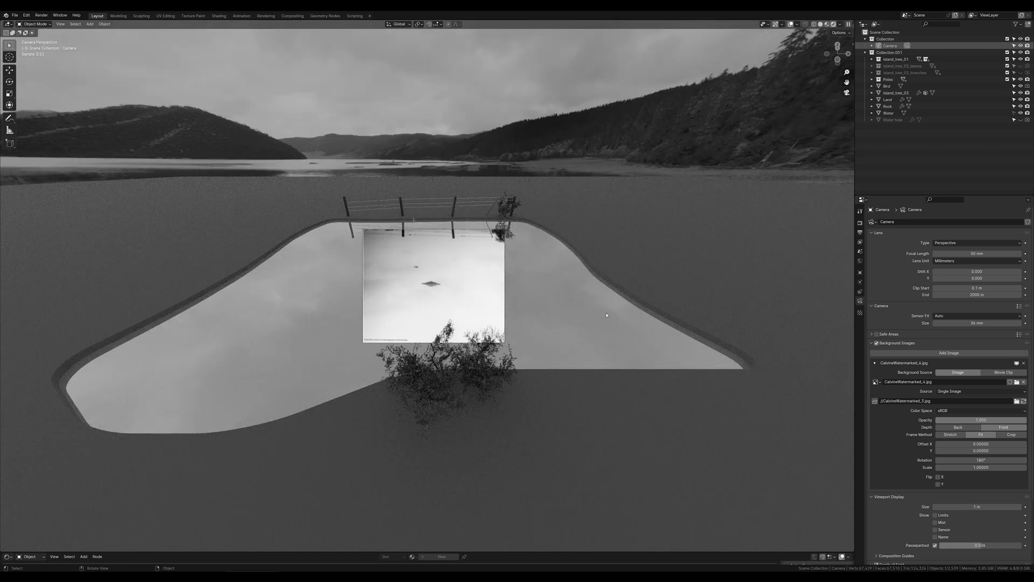
pyautogui.scroll(5, 674, 316)
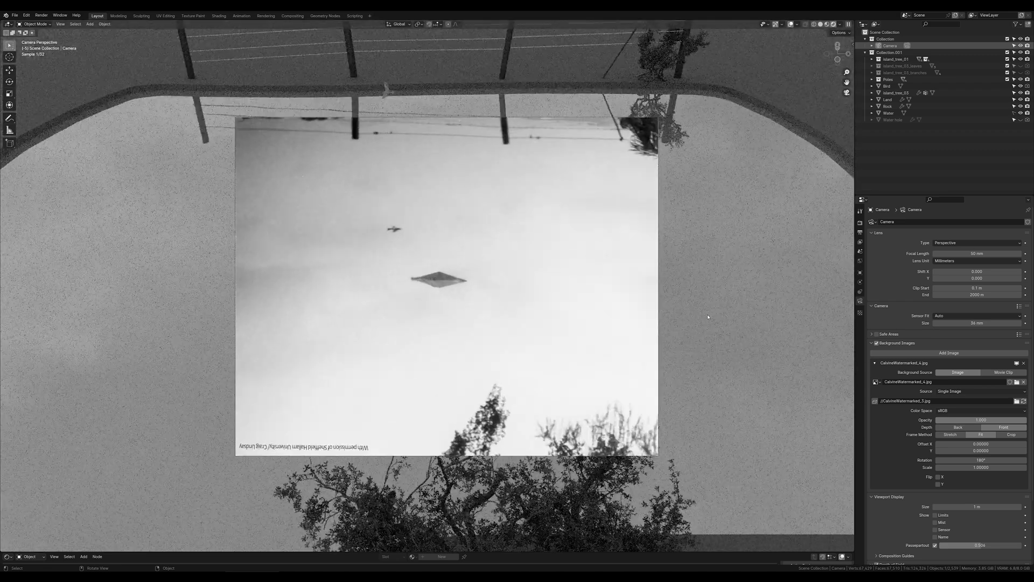
pyautogui.scroll(-2, 708, 316)
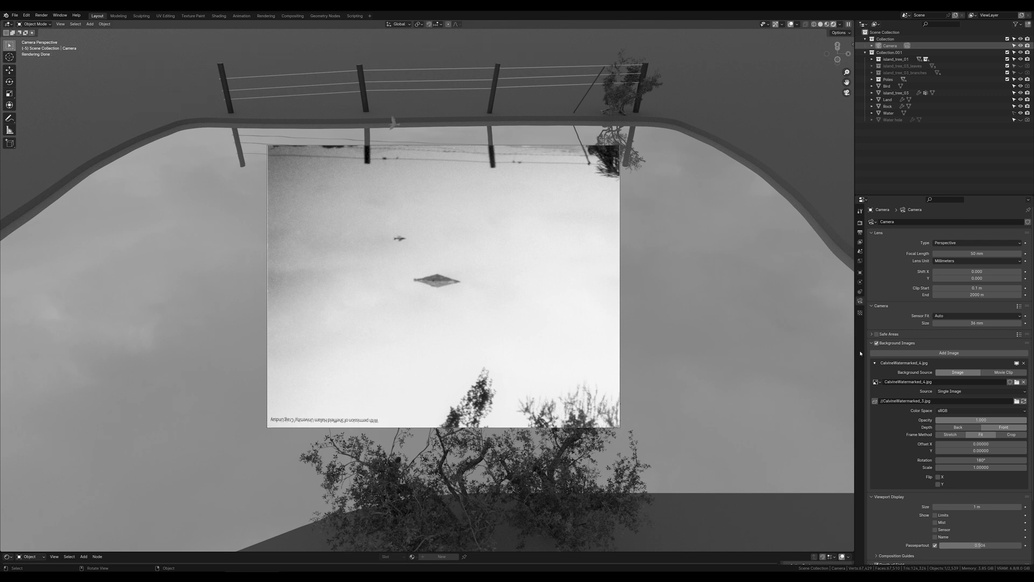
# - Compare photo and reflection by switching the background opacity between 0 and 1.000 and varying the passepartout between 0 and about 0.48
pyautogui.moveTo(1004, 422); pyautogui.dragTo(938, 422)
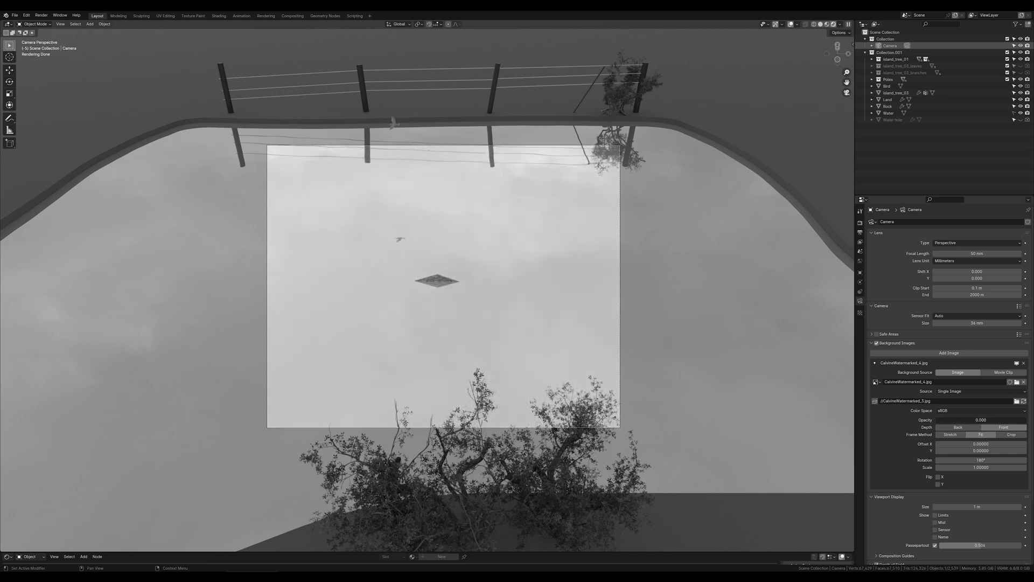
pyautogui.moveTo(981, 545); pyautogui.dragTo(939, 545)
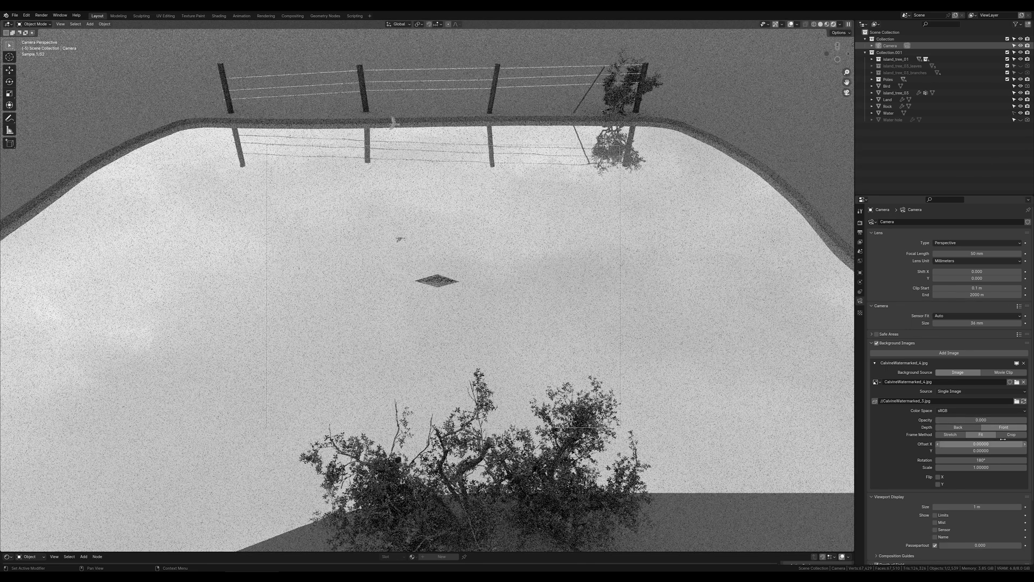
pyautogui.moveTo(959, 419); pyautogui.dragTo(1026, 420)
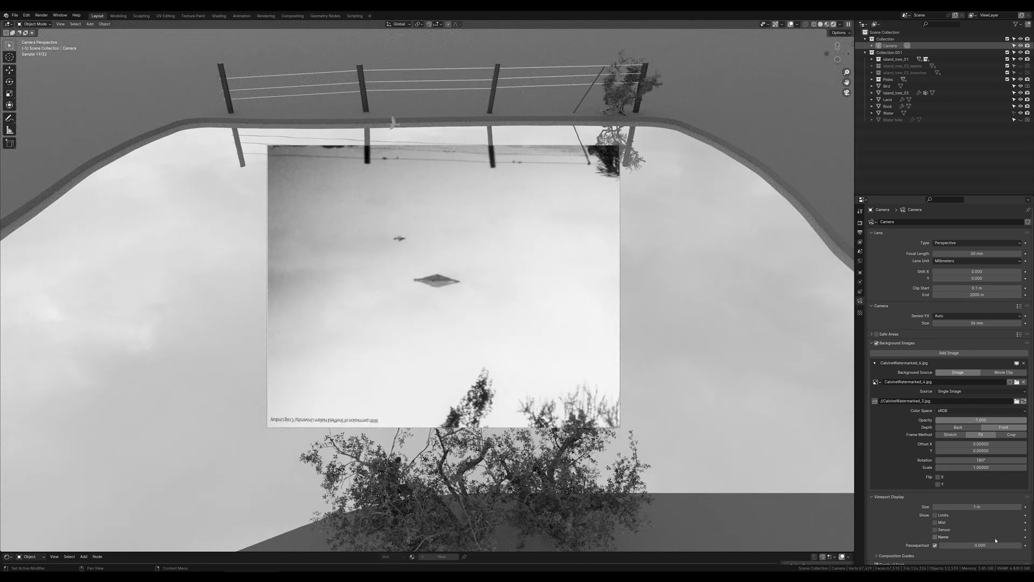
pyautogui.moveTo(980, 545)
pyautogui.mouseDown()
pyautogui.moveTo(940, 546)
pyautogui.moveTo(978, 545)
pyautogui.mouseUp()
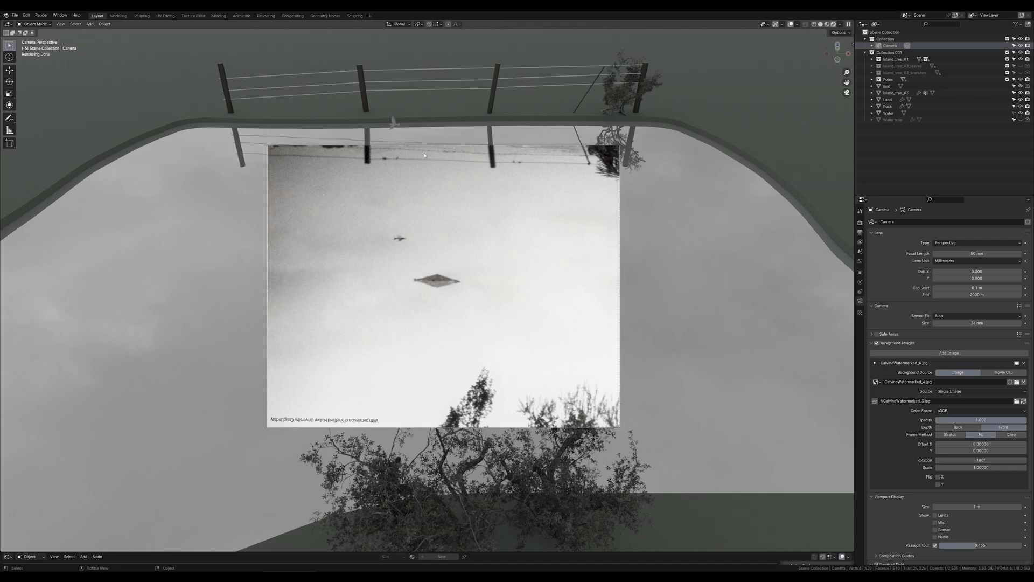
pyautogui.moveTo(984, 420); pyautogui.dragTo(894, 420)
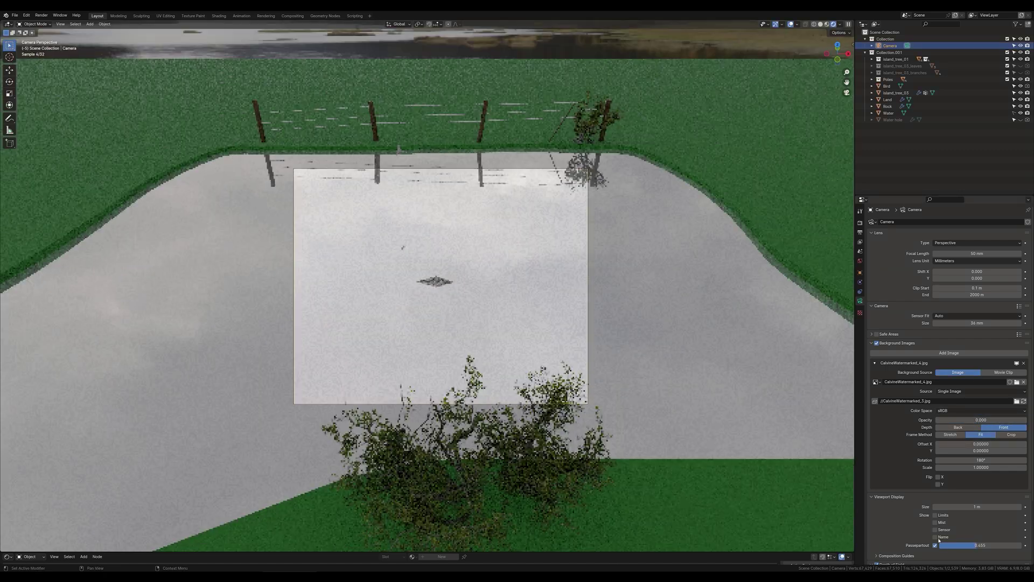
pyautogui.moveTo(976, 545); pyautogui.dragTo(977, 546)
# - Add a mesh cube and move it about 69.6 m along Y to stand behind the fence
pyautogui.click(623, 300)
pyautogui.hotkey('shift', 'a')
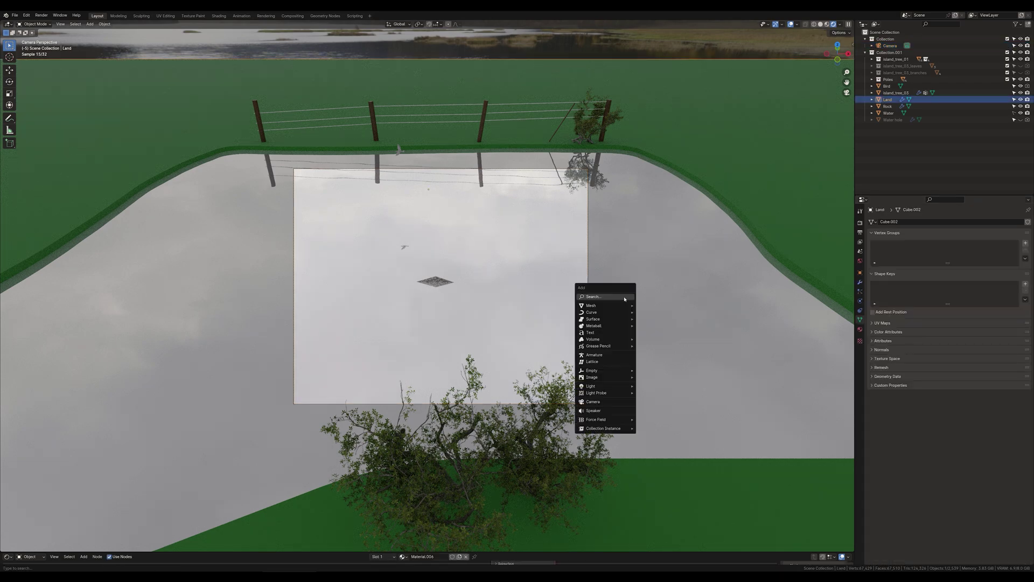
pyautogui.moveTo(615, 306)
pyautogui.click(654, 305)
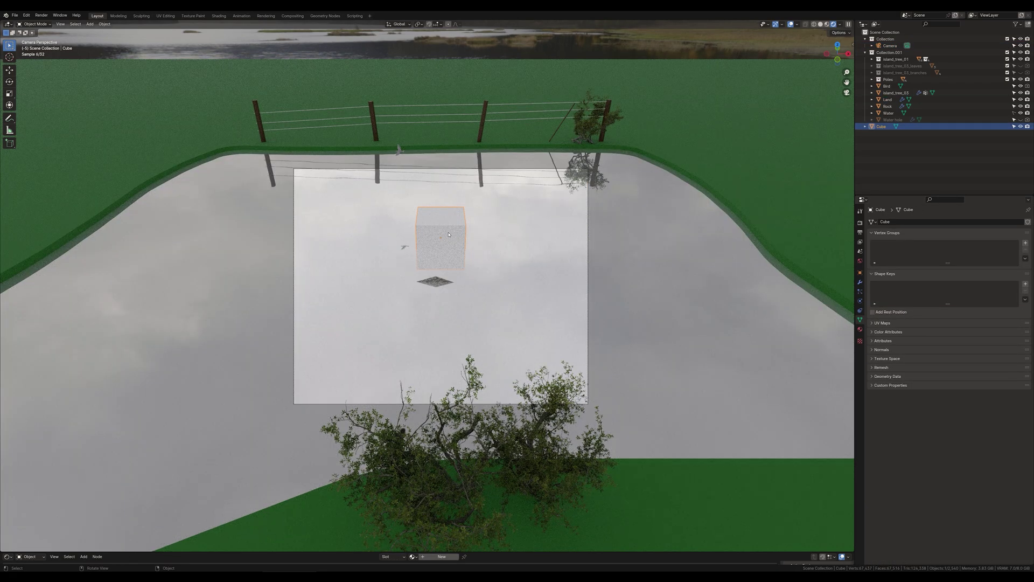
pyautogui.press('g')
pyautogui.press('y')
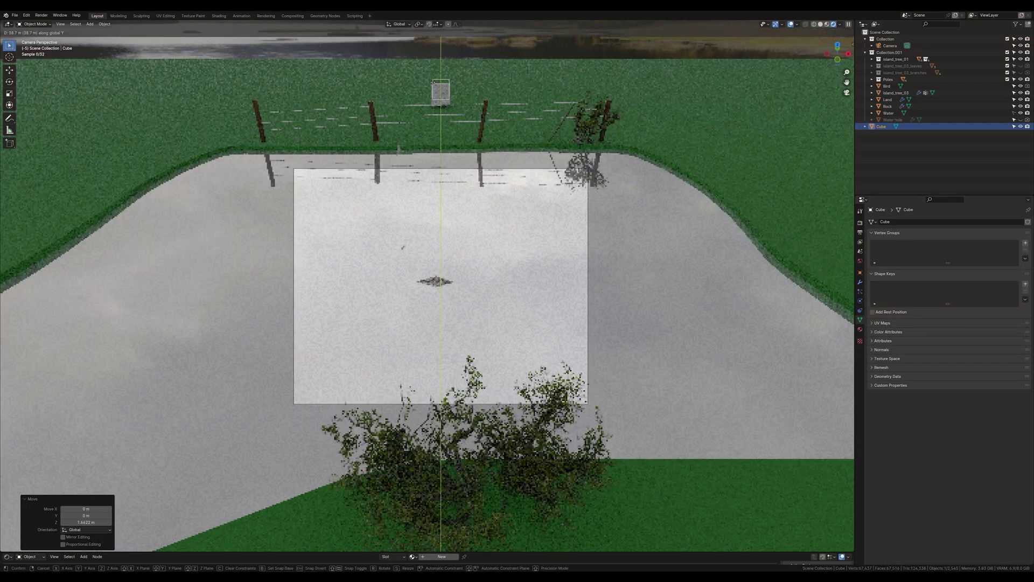
pyautogui.click(511, 189)
# - Scale the cube by about 7.8 and shift it about 8.9 m along negative X and slightly farther back along Y
pyautogui.keyDown('shift'); pyautogui.moveTo(511, 188); pyautogui.dragTo(512, 259, button='middle'); pyautogui.keyUp('shift')
pyautogui.press('s')
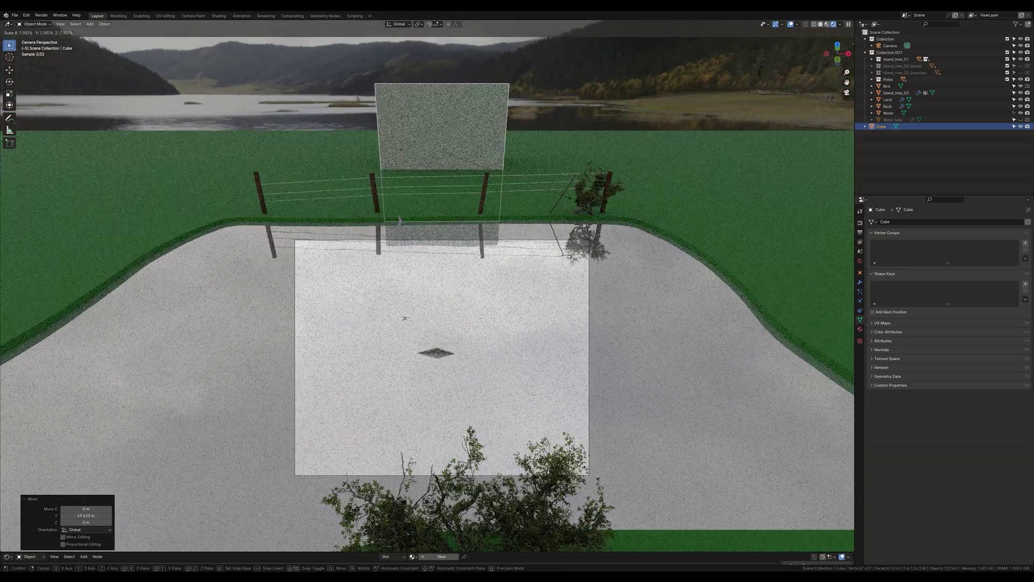
pyautogui.press('Return')
pyautogui.press('g')
pyautogui.press('x')
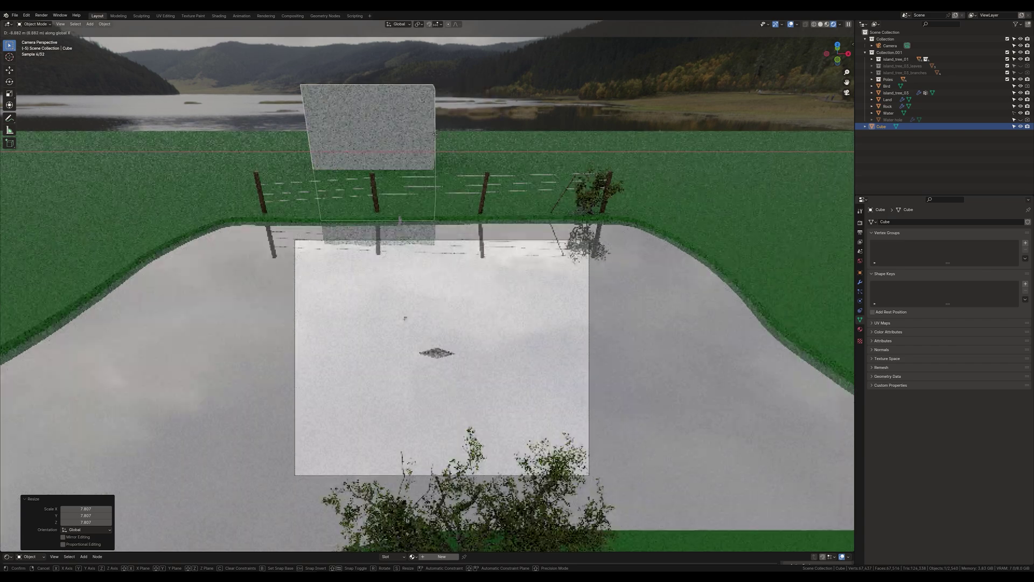
pyautogui.click(426, 138)
pyautogui.press('g')
pyautogui.press('y')
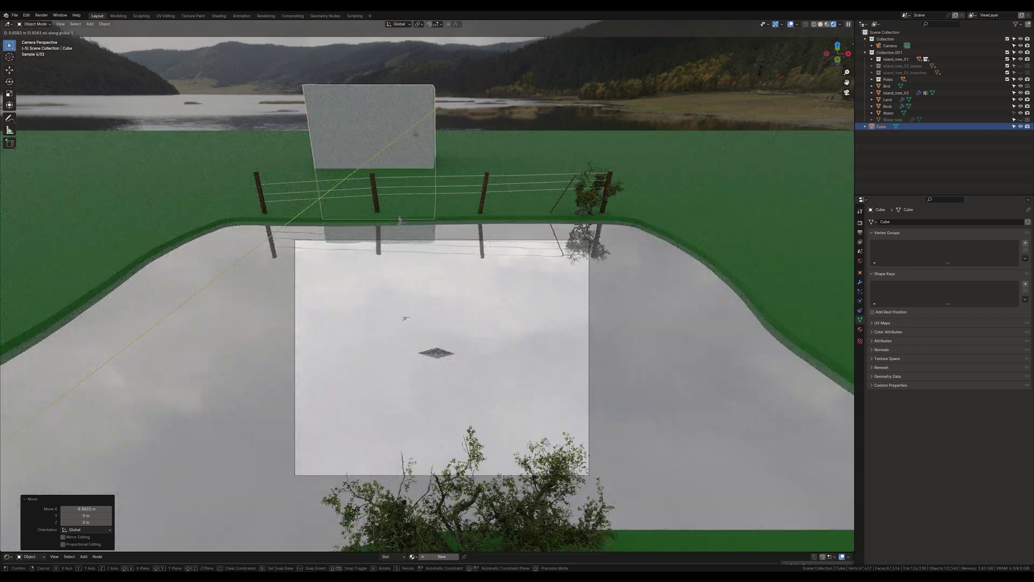
pyautogui.click(415, 221)
# - Examine the cube's placement behind the fence and pond from outside the camera, and return to the camera view
pyautogui.scroll(-1, 429, 222)
pyautogui.moveTo(430, 222); pyautogui.dragTo(443, 220, button='middle')
pyautogui.scroll(-2, 443, 219)
pyautogui.moveTo(364, 173); pyautogui.dragTo(402, 181, button='middle')
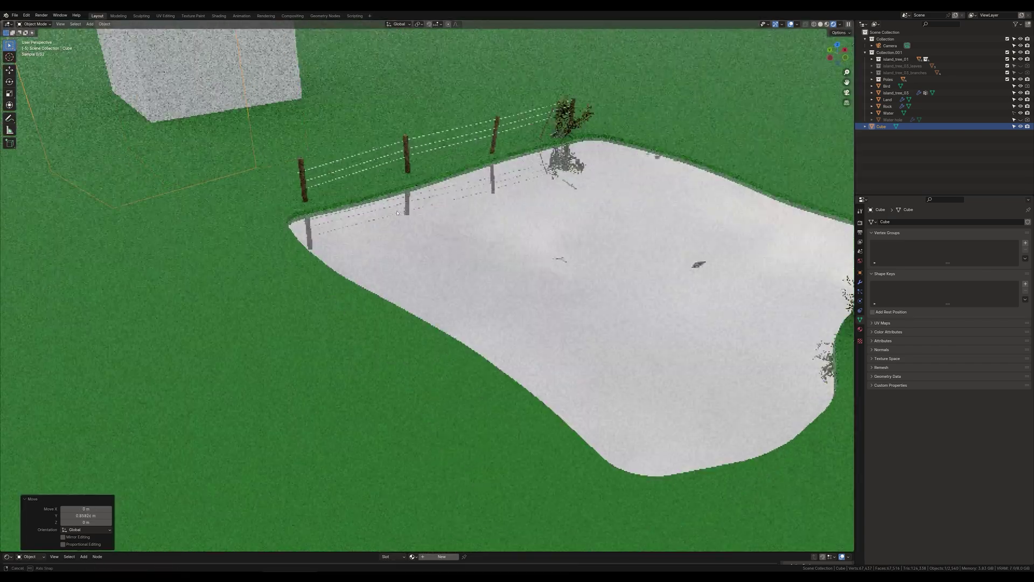
pyautogui.scroll(-7, 401, 181)
pyautogui.moveTo(329, 253); pyautogui.dragTo(352, 248, button='middle')
pyautogui.click(386, 237)
pyautogui.click(847, 92)
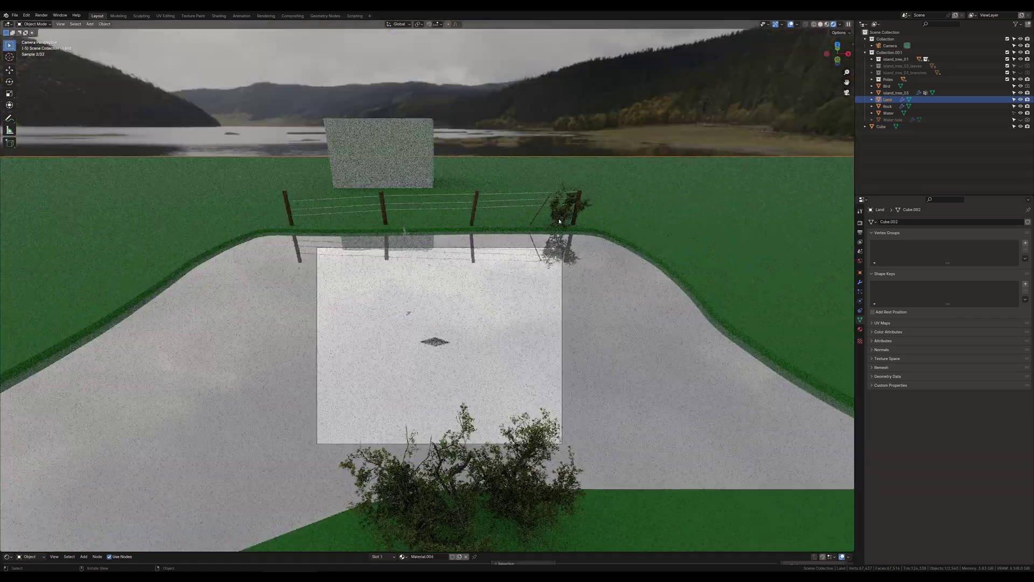
# - Select the camera, check the cube's reflection inside the frame with the photo faded out, and hide the cube in the viewport
pyautogui.click(890, 45)
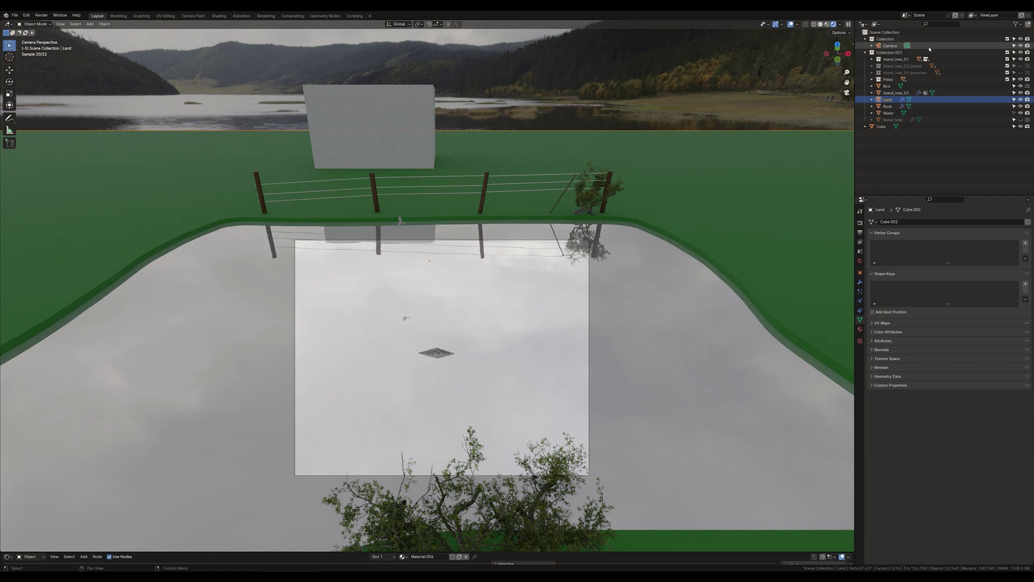
pyautogui.moveTo(973, 425); pyautogui.dragTo(937, 425)
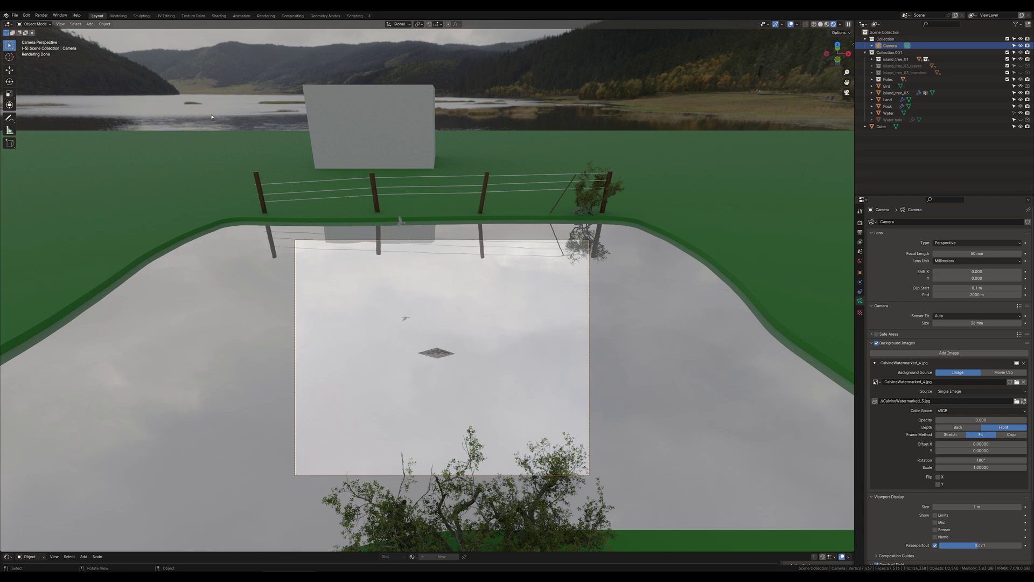
pyautogui.keyDown('shift'); pyautogui.moveTo(713, 282); pyautogui.dragTo(701, 261, button='middle'); pyautogui.keyUp('shift')
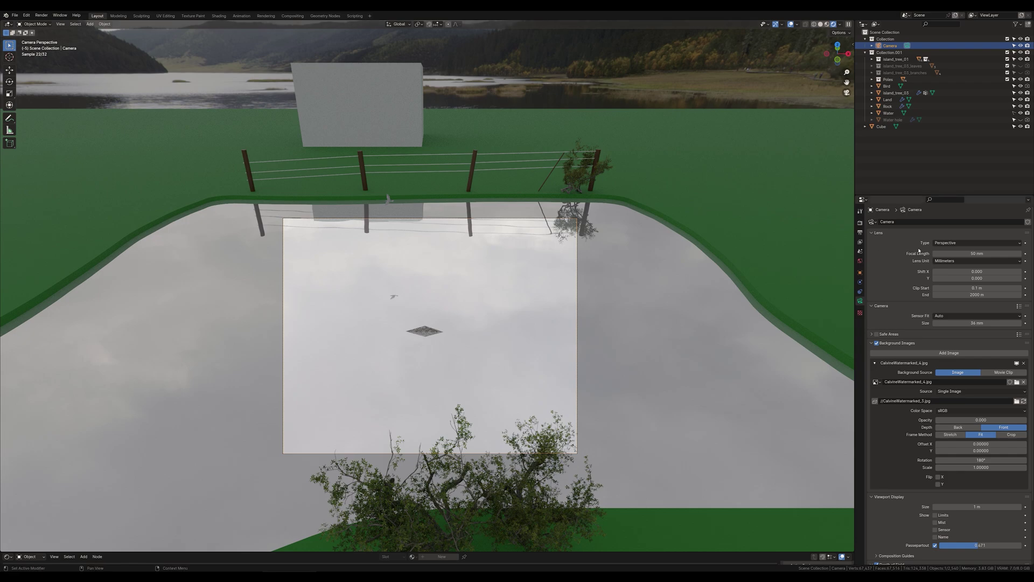
pyautogui.click(1021, 126)
# - Set the background photo's opacity to 1.000 and the camera's passepartout to 0.000 to view the photo within the whole scene
pyautogui.moveTo(959, 419); pyautogui.dragTo(1026, 420)
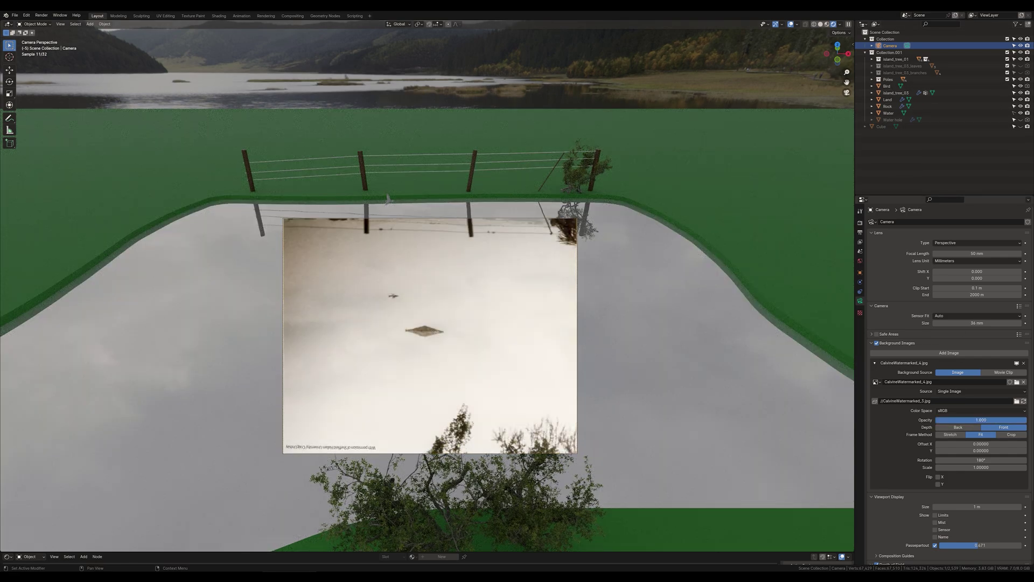
pyautogui.moveTo(978, 545); pyautogui.dragTo(939, 545)
pyautogui.scroll(-3, 651, 347)
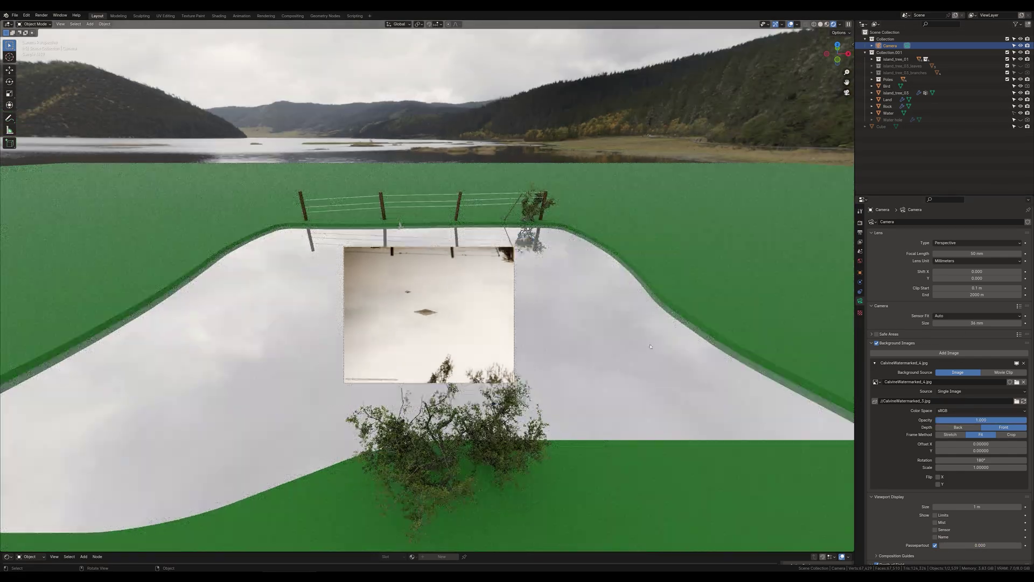
pyautogui.scroll(-2, 650, 347)
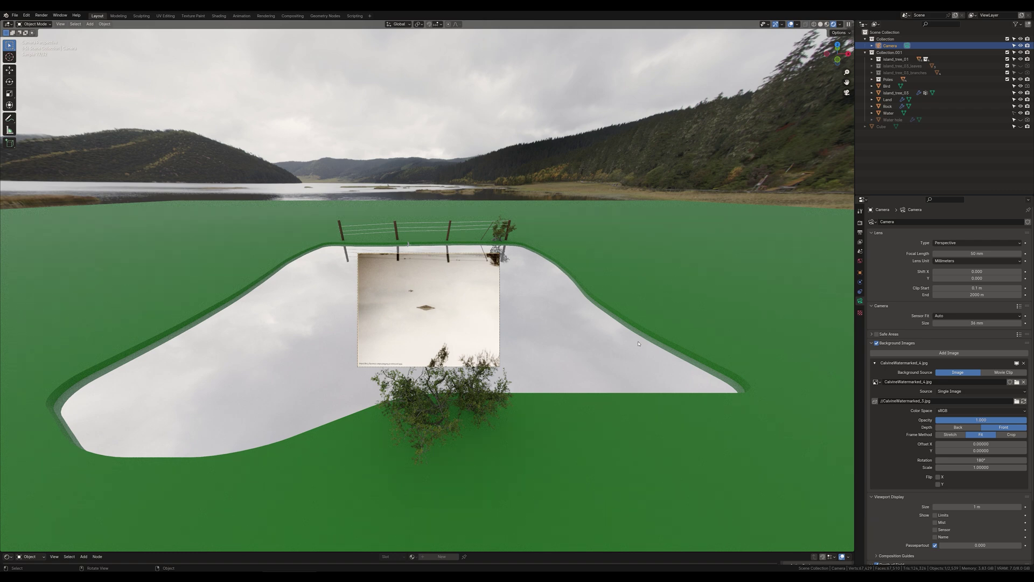